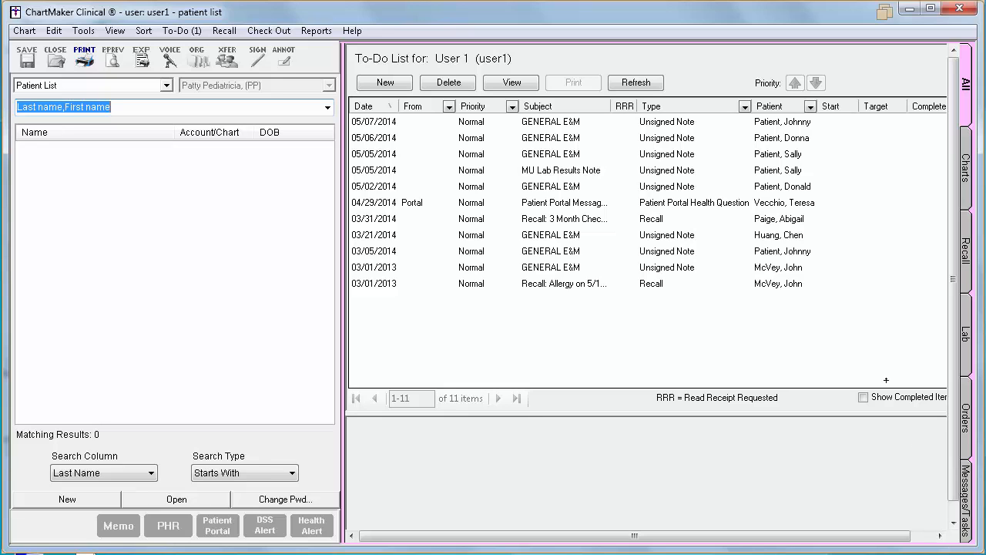
# - In the GENERAL E&M note dated 05/07/2014, set the LYME DISEASE diagnosis's CDC status to Probable and close the chart
pyautogui.doubleClick(765, 124)
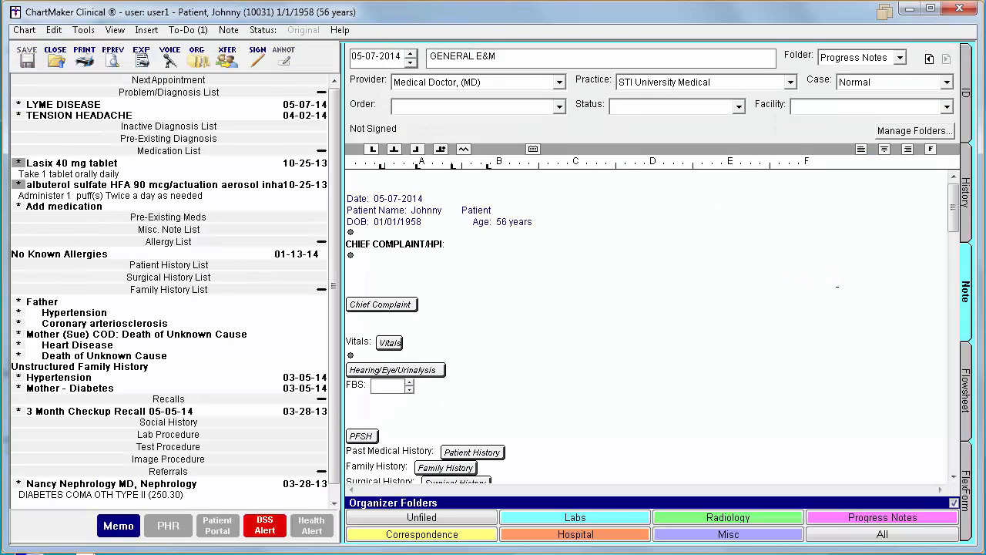
pyautogui.scroll(-6, 837, 285)
pyautogui.scroll(-12, 840, 290)
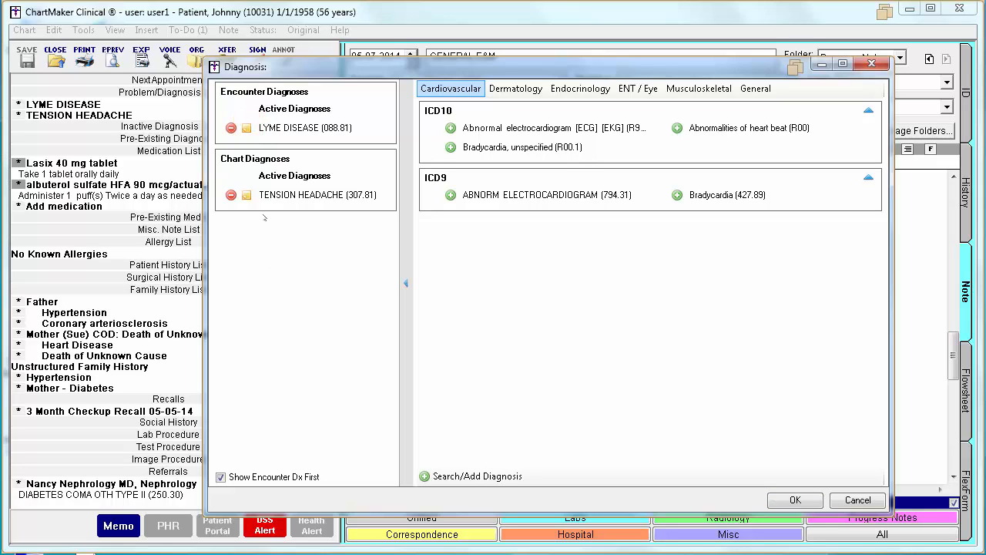
pyautogui.click(247, 128)
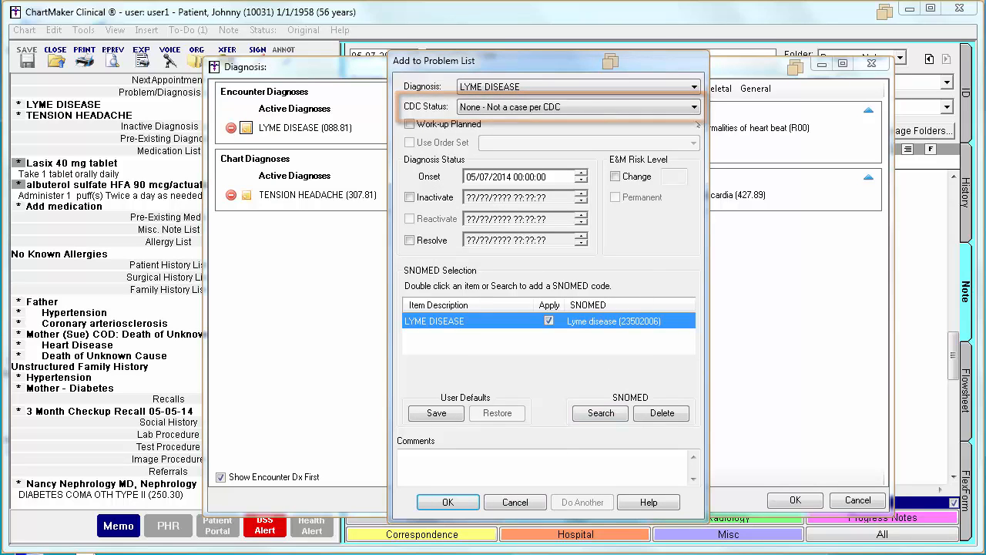
pyautogui.click(696, 107)
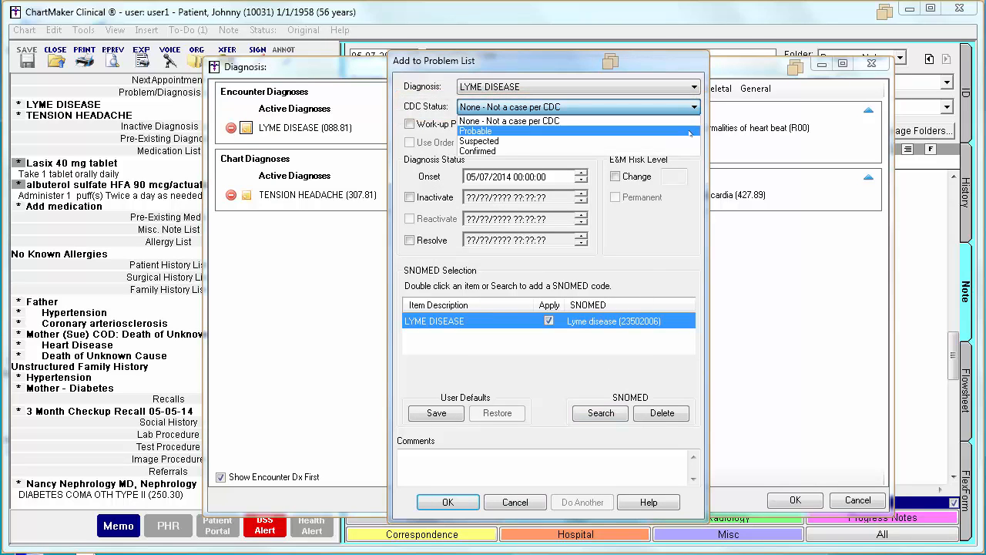
pyautogui.click(690, 132)
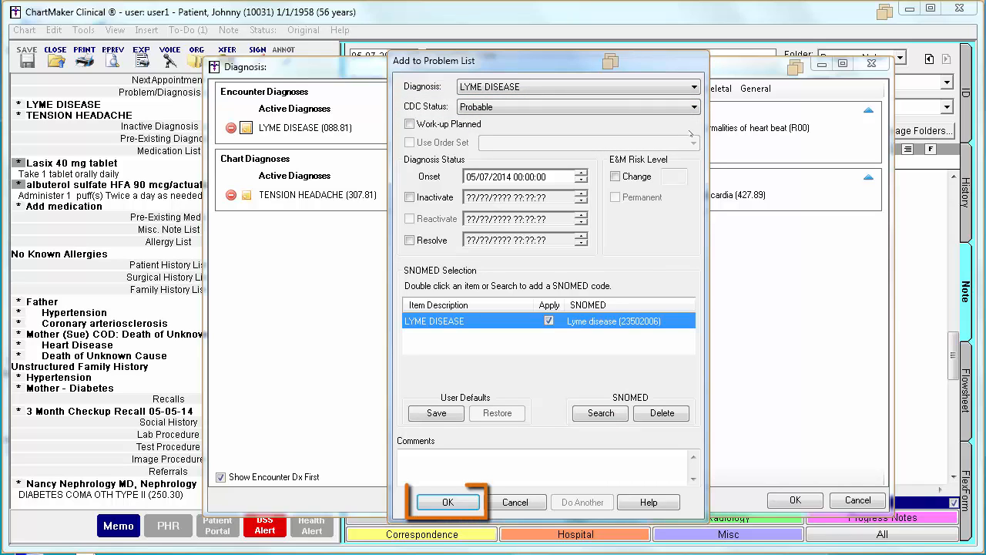
pyautogui.click(448, 501)
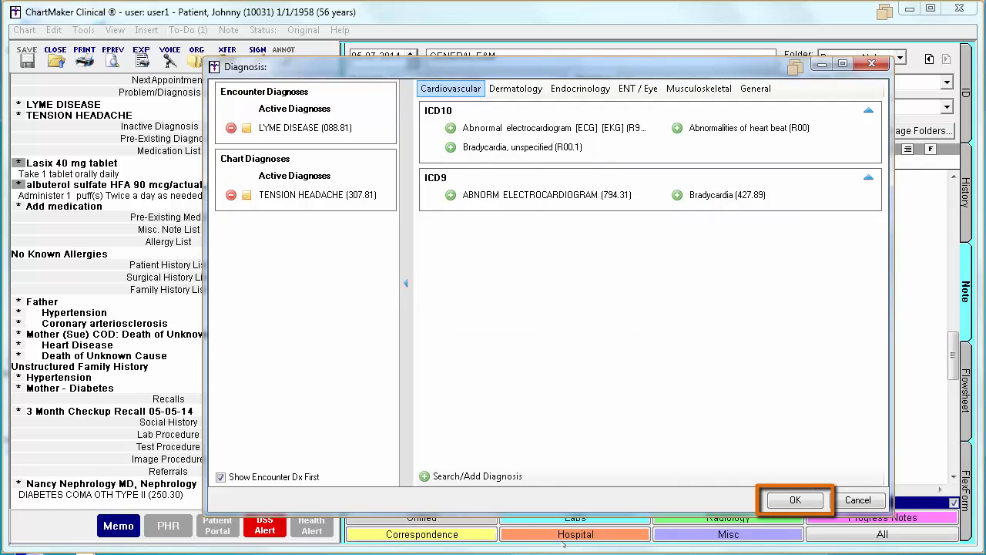
pyautogui.click(786, 502)
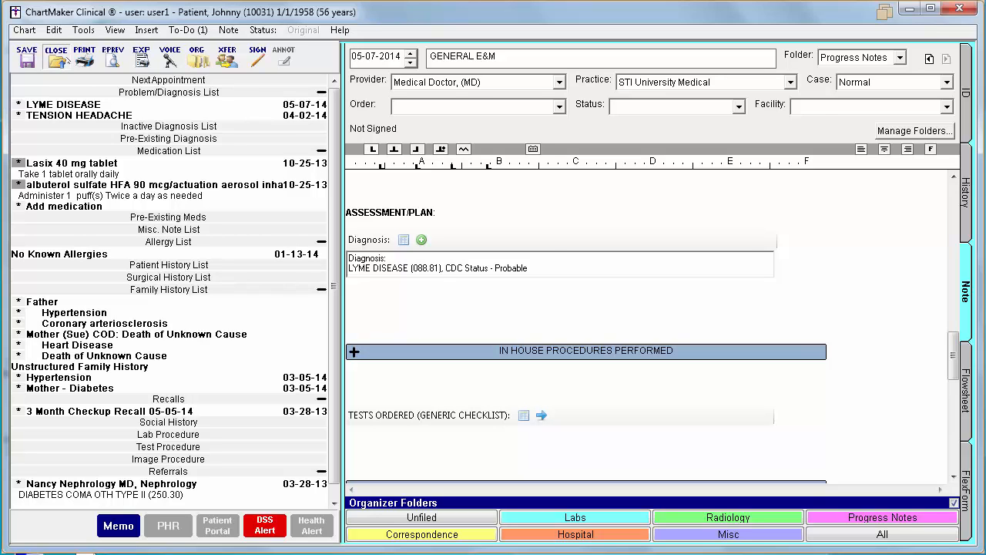
pyautogui.click(56, 58)
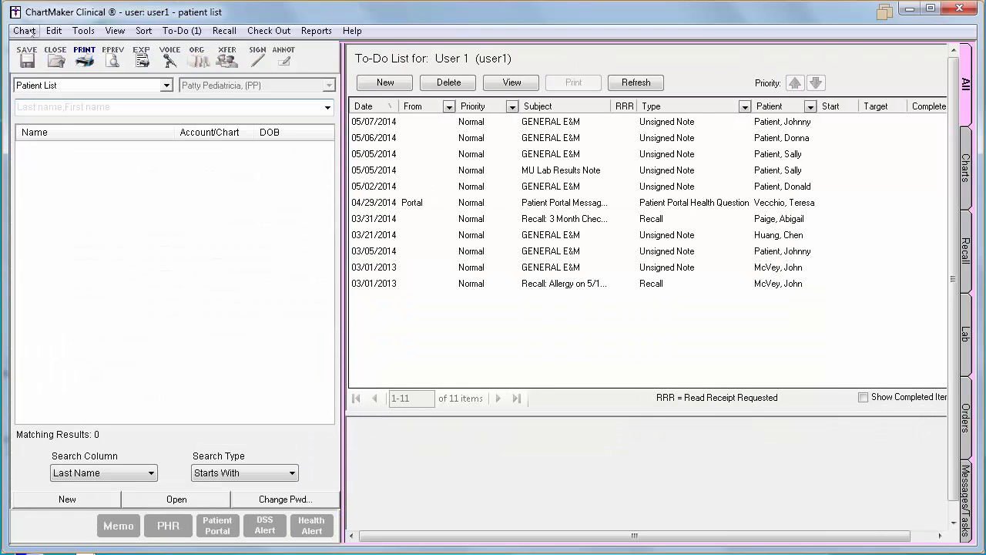
# - Examine the Public Surveillance Data export settings and leave them without exporting
pyautogui.click(25, 31)
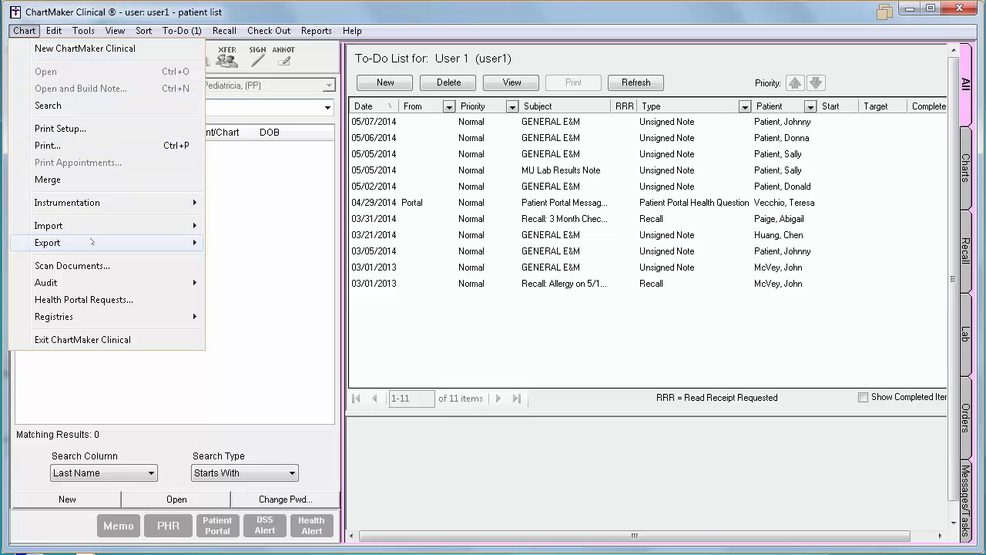
pyautogui.moveTo(154, 243)
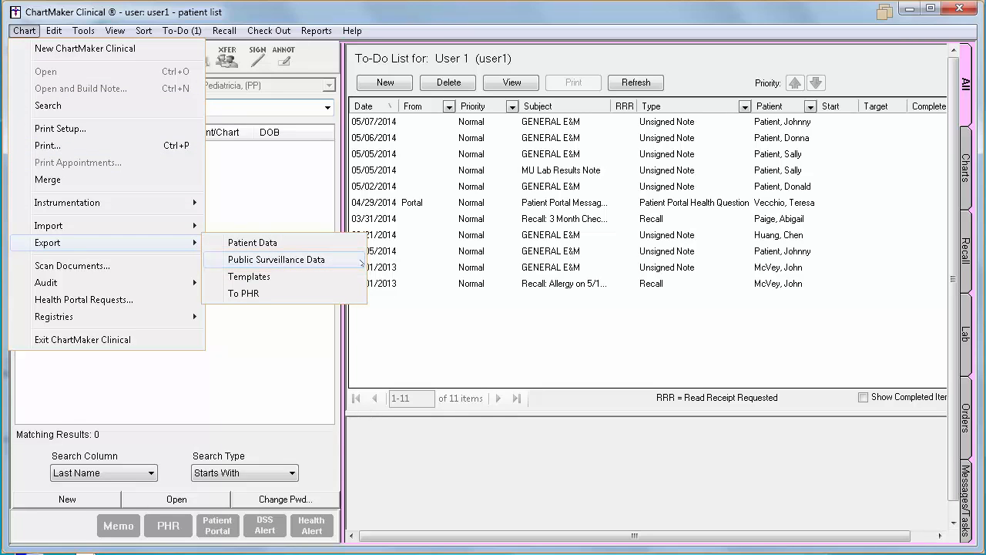
pyautogui.click(362, 263)
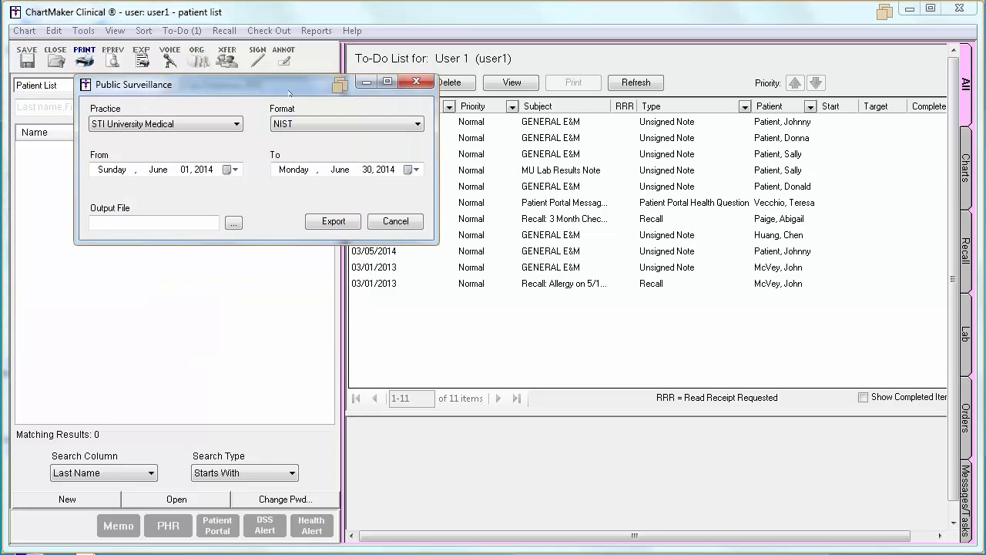
pyautogui.moveTo(289, 94); pyautogui.dragTo(502, 174)
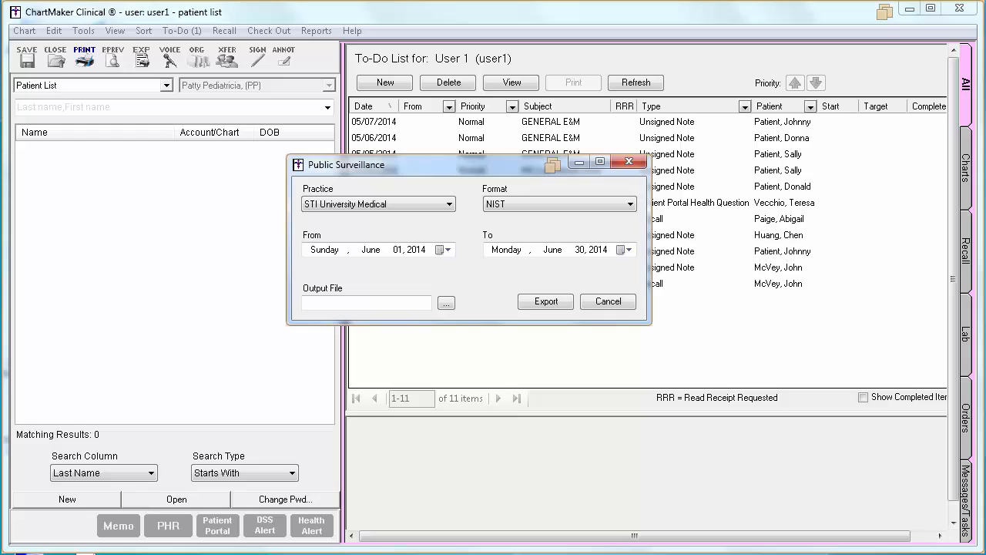
pyautogui.click(608, 301)
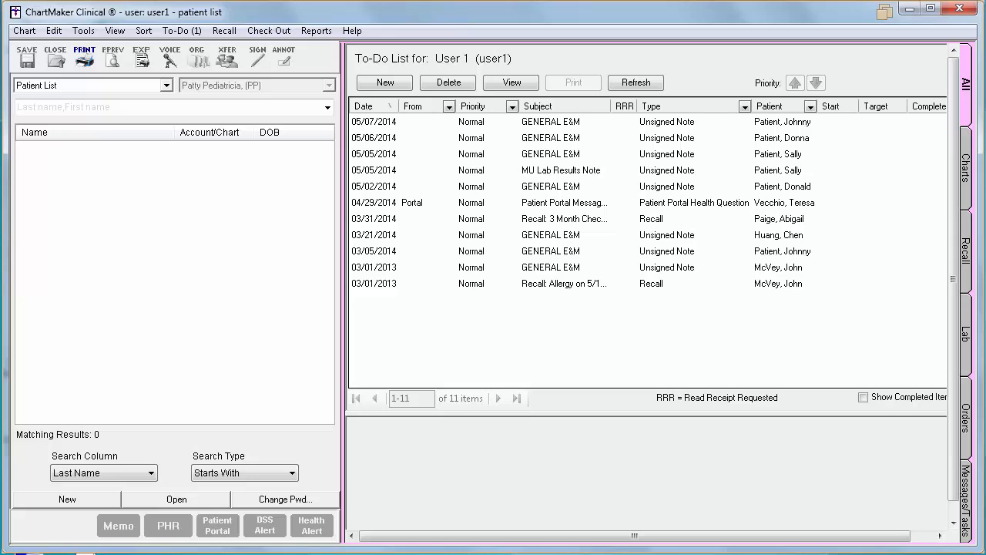
# - View the chart behind the unsigned GENERAL E&M note dated 05/07/2014 and close it
pyautogui.doubleClick(786, 121)
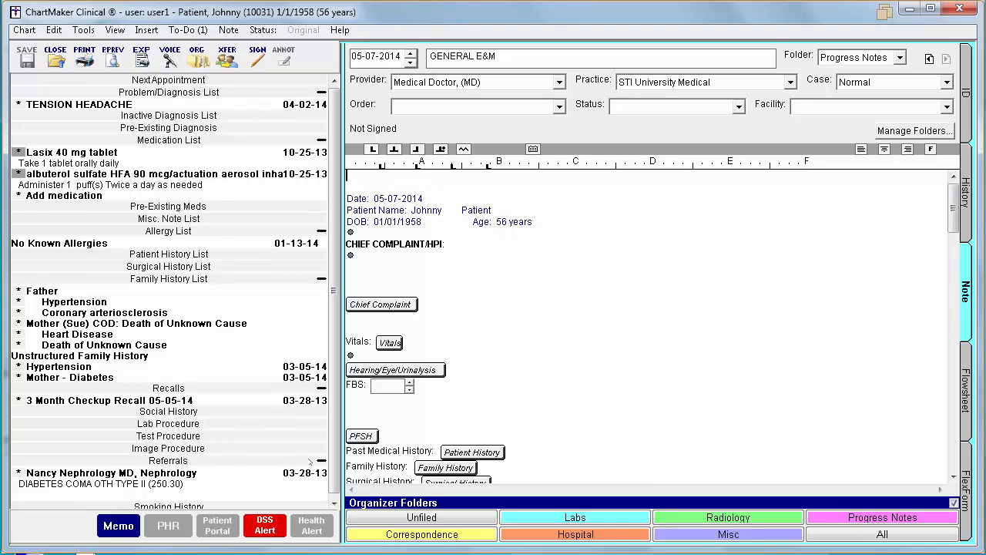
pyautogui.click(55, 57)
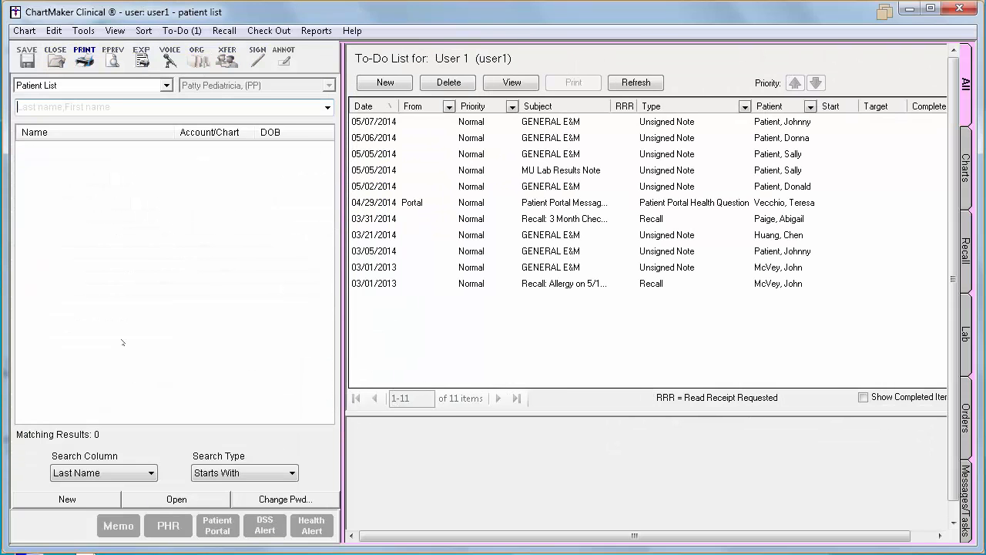
# - Look over the document scanning options in Scan Management and close it without saving
pyautogui.click(24, 31)
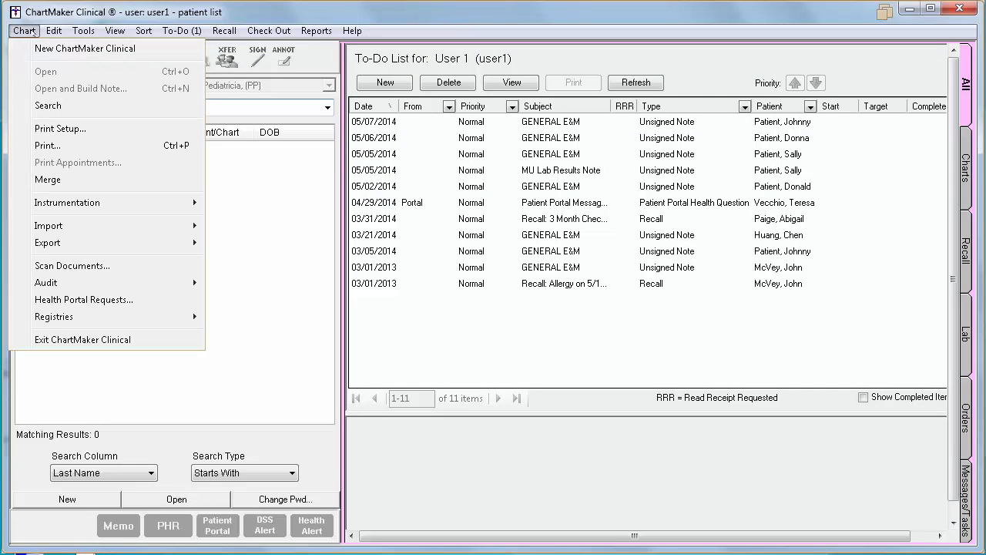
pyautogui.click(123, 265)
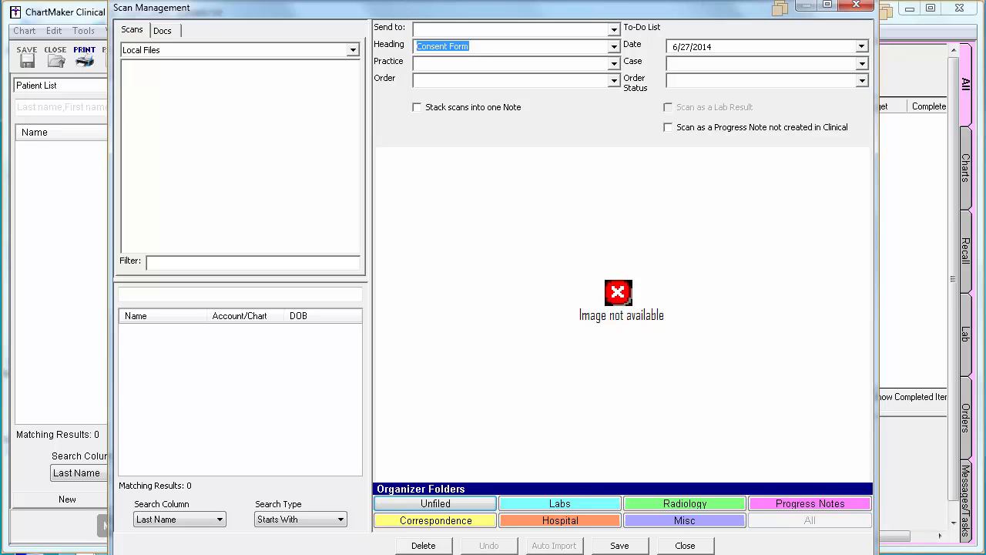
pyautogui.click(685, 546)
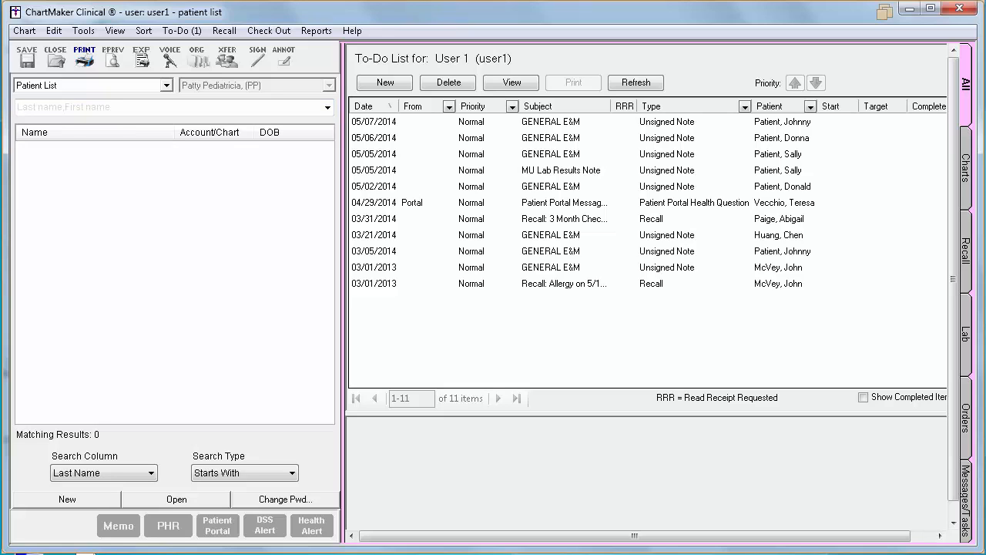
# - Search the procedure conditions in the system tables for "mammo"
pyautogui.click(53, 31)
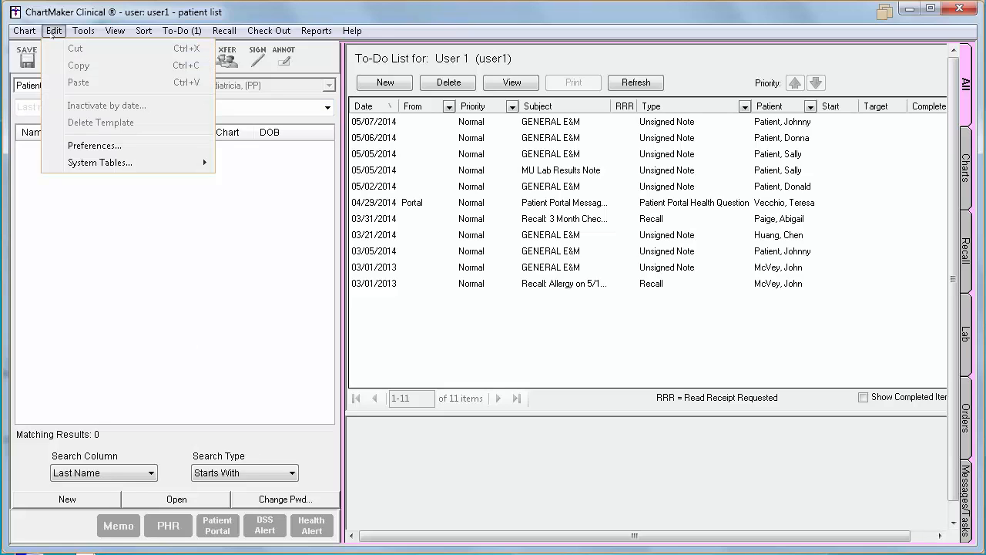
pyautogui.moveTo(151, 165)
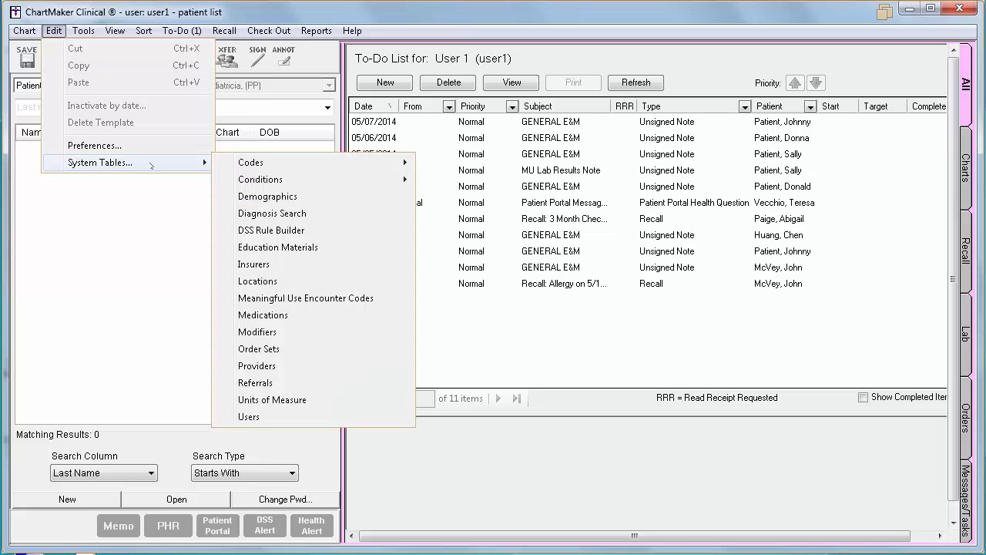
pyautogui.moveTo(332, 179)
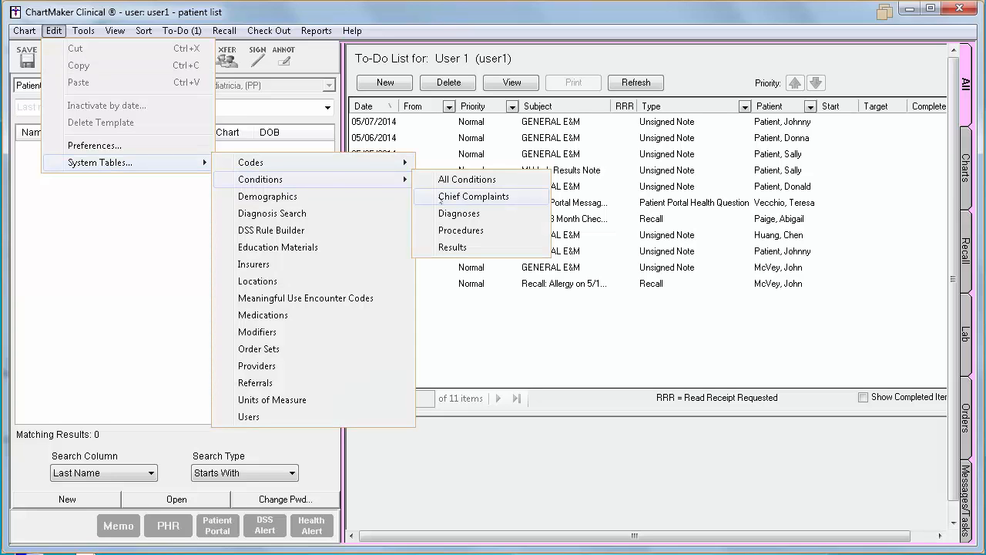
pyautogui.click(515, 232)
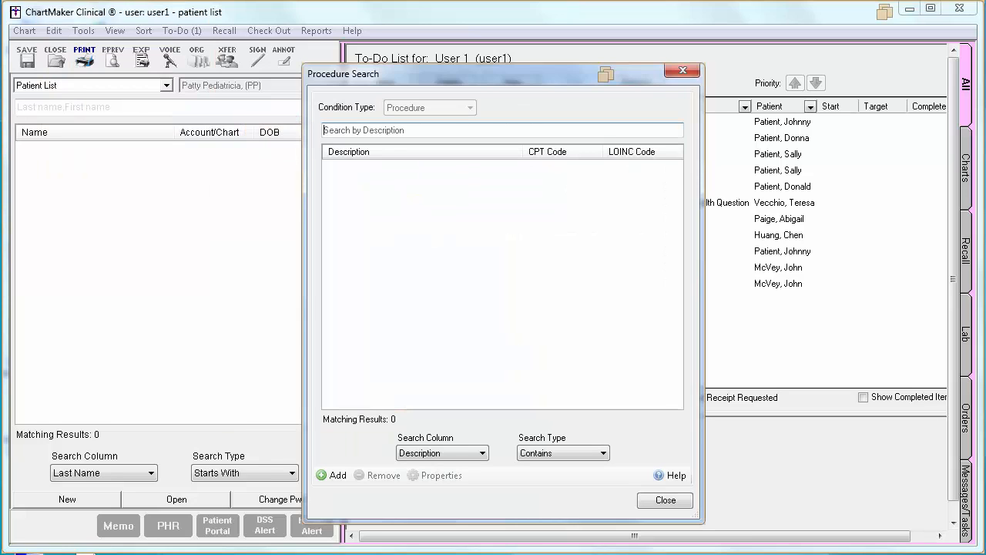
pyautogui.write('mammo')
pyautogui.press('Return')
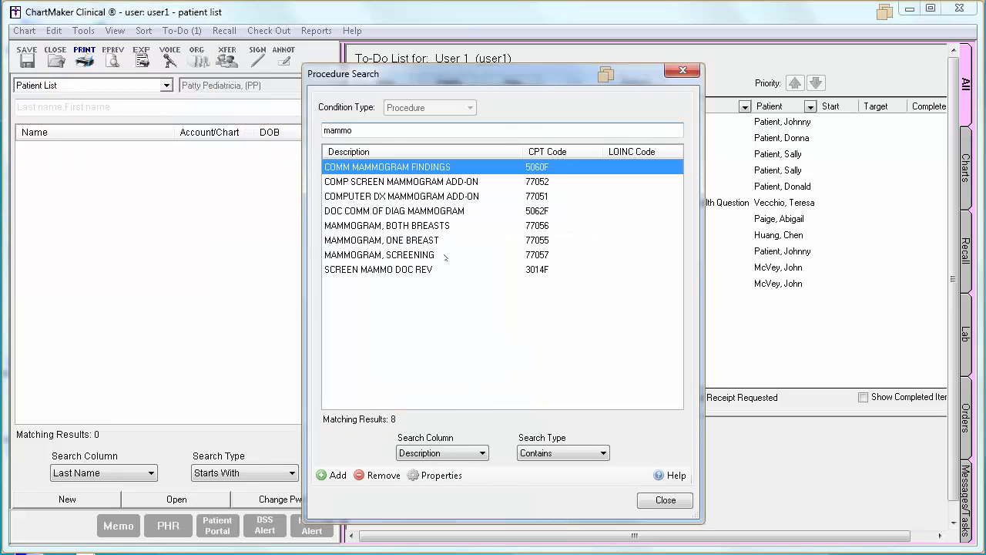
# - Review the properties of the MAMMOGRAM, SCREENING procedure, save them, and close the procedure search
pyautogui.click(444, 256)
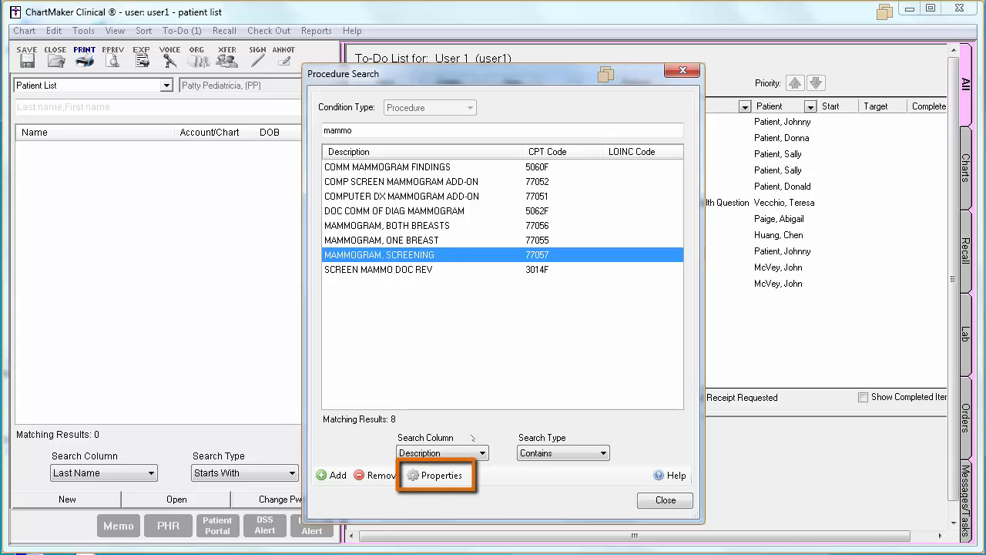
pyautogui.click(436, 476)
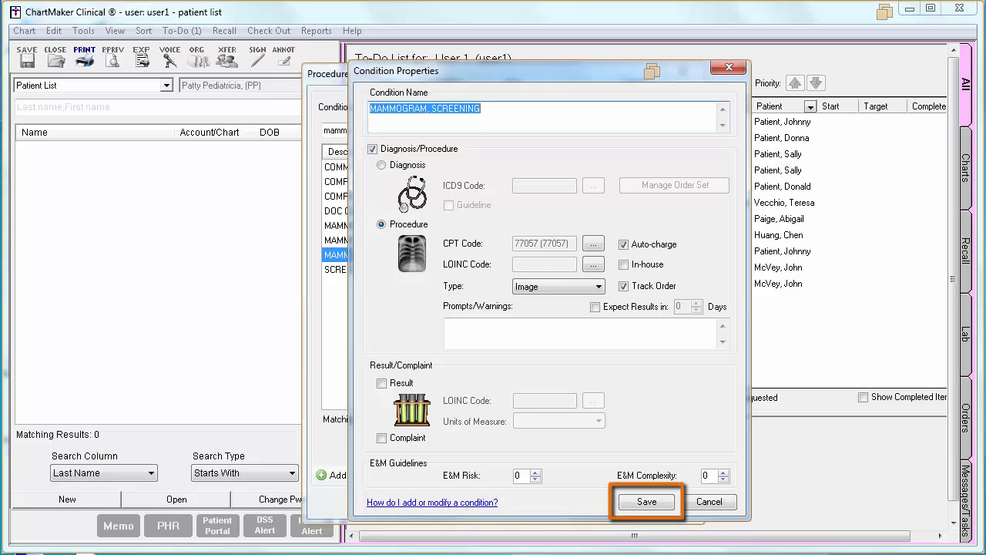
pyautogui.click(659, 502)
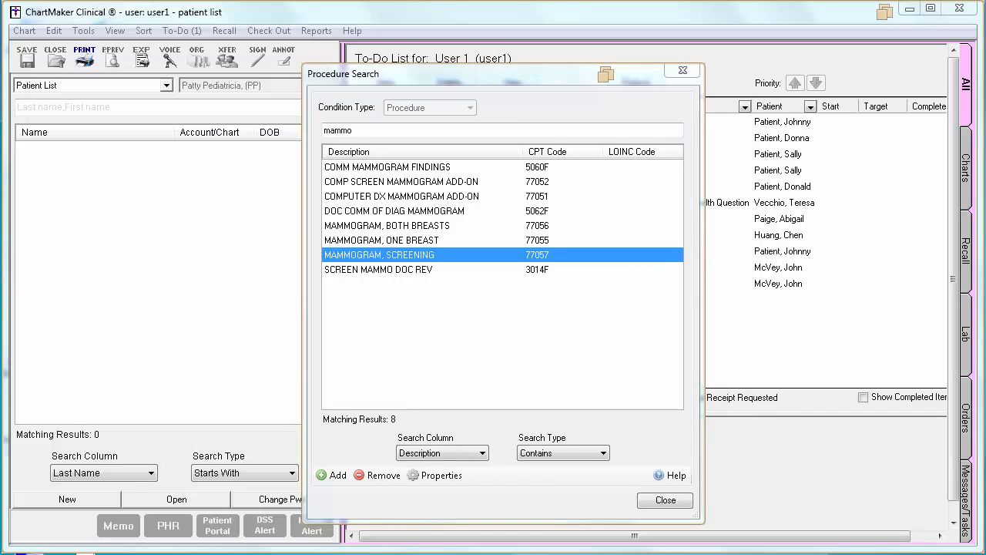
pyautogui.click(666, 500)
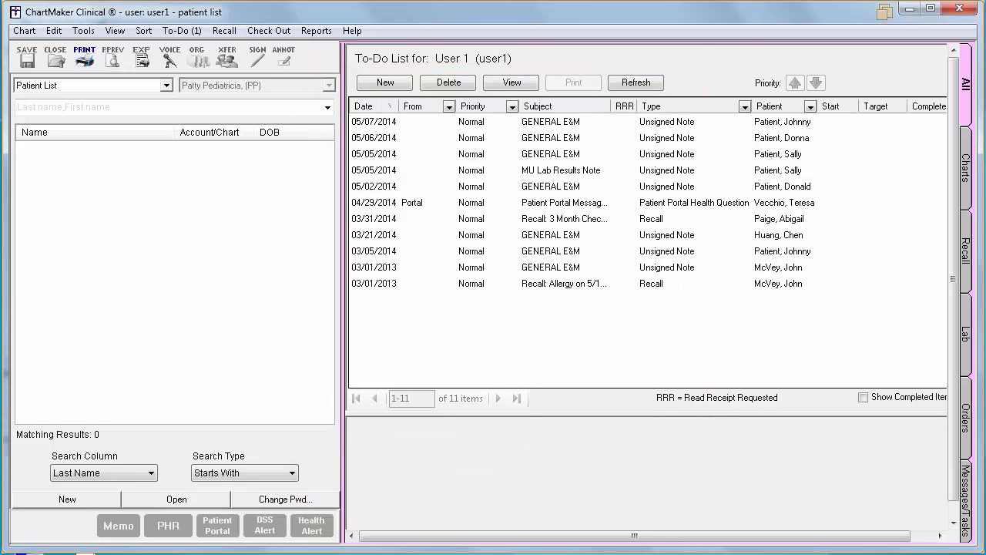
# - Order MAMMOGRAM, SCREENING under the tests and procedures of the GENERAL E&M note dated 05/05/2014, and close the chart
pyautogui.doubleClick(360, 155)
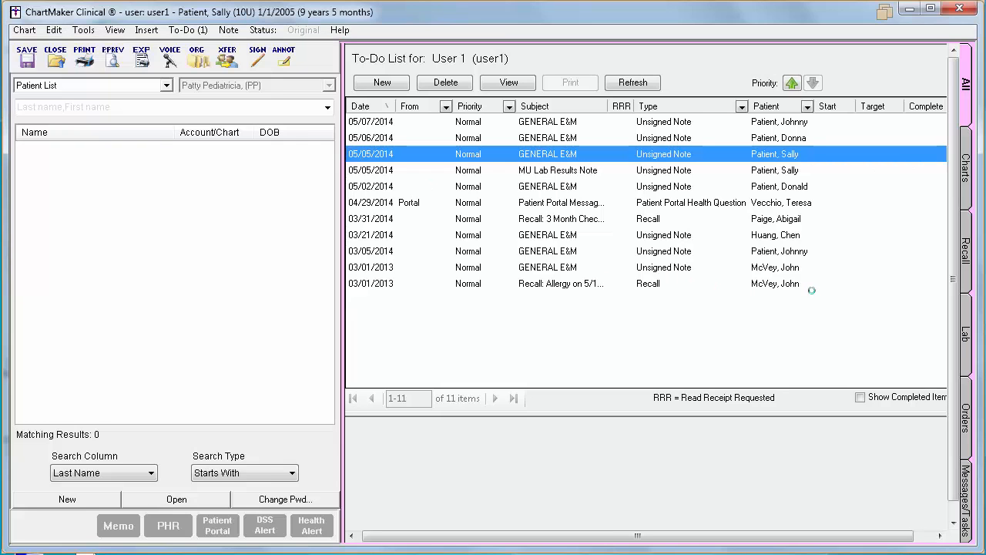
pyautogui.scroll(-8, 816, 296)
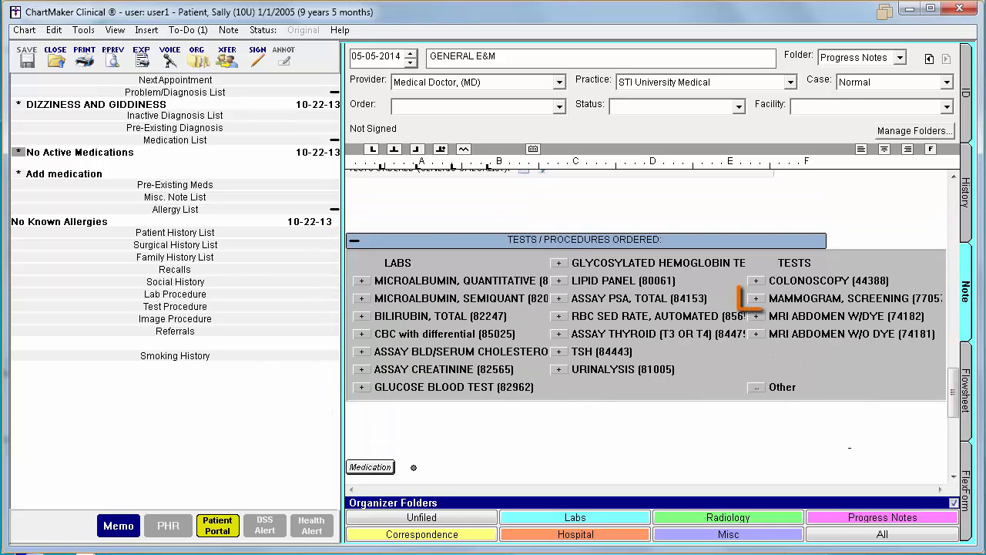
pyautogui.click(756, 299)
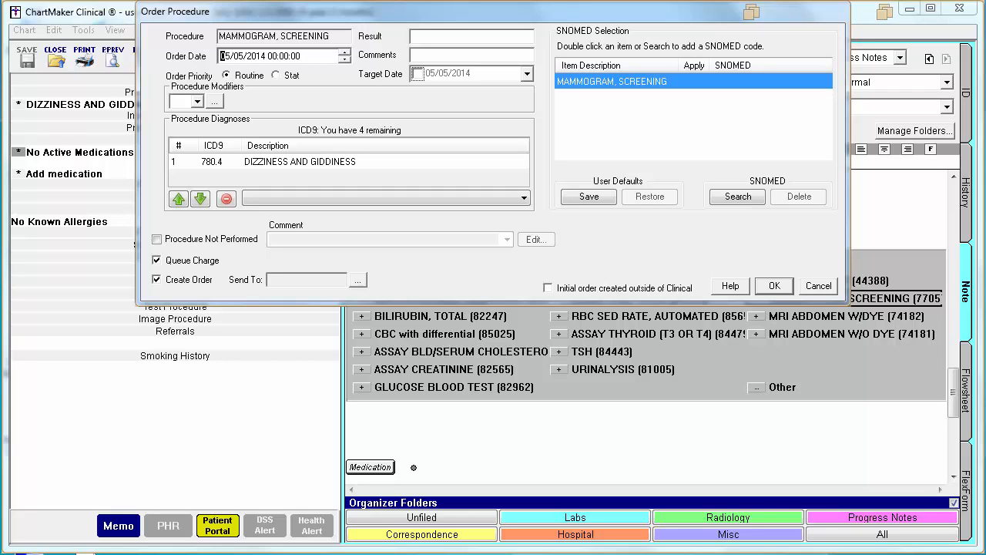
pyautogui.click(774, 286)
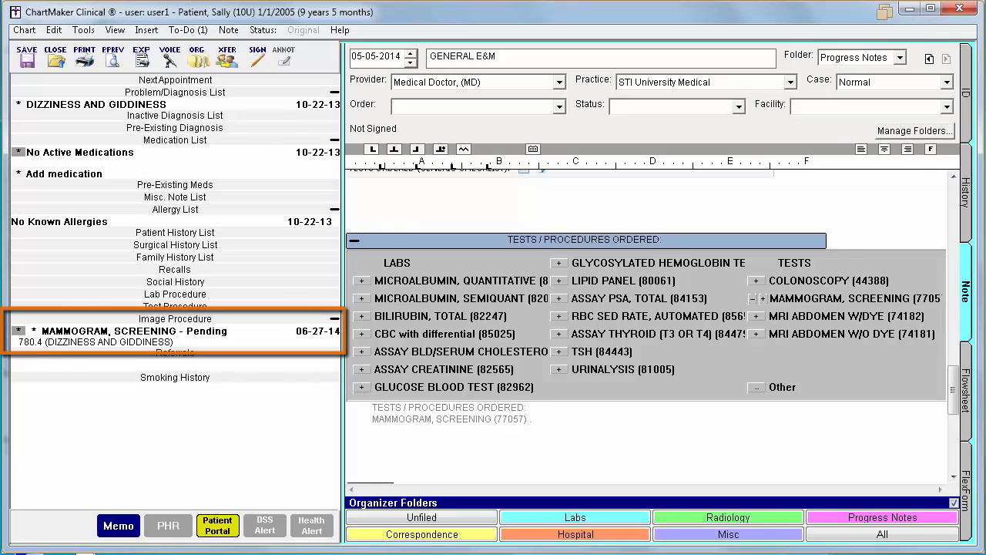
pyautogui.click(56, 56)
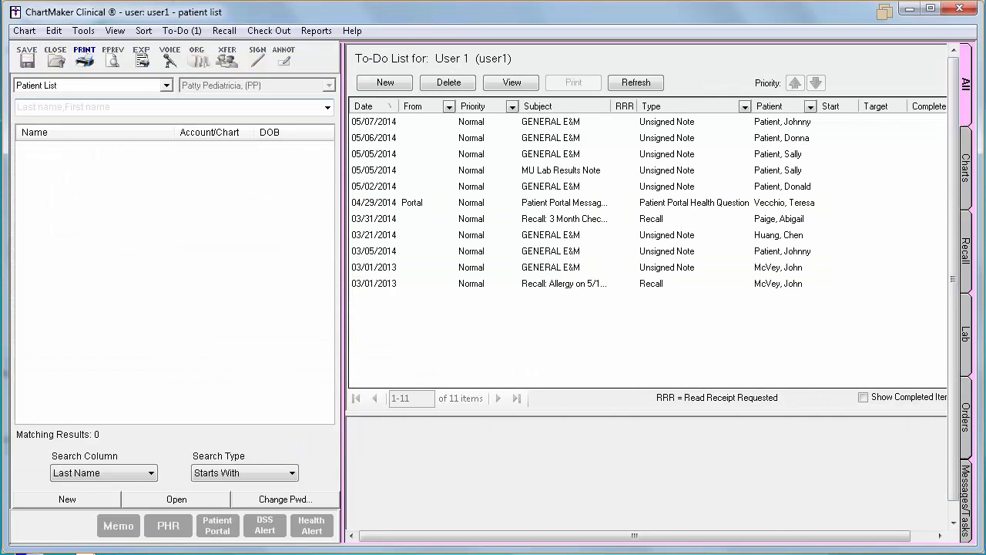
# - Open the pending MAMMOGRAM, SCREENING order from the orders to-do list and review it as an in-house order in the chart
pyautogui.click(966, 420)
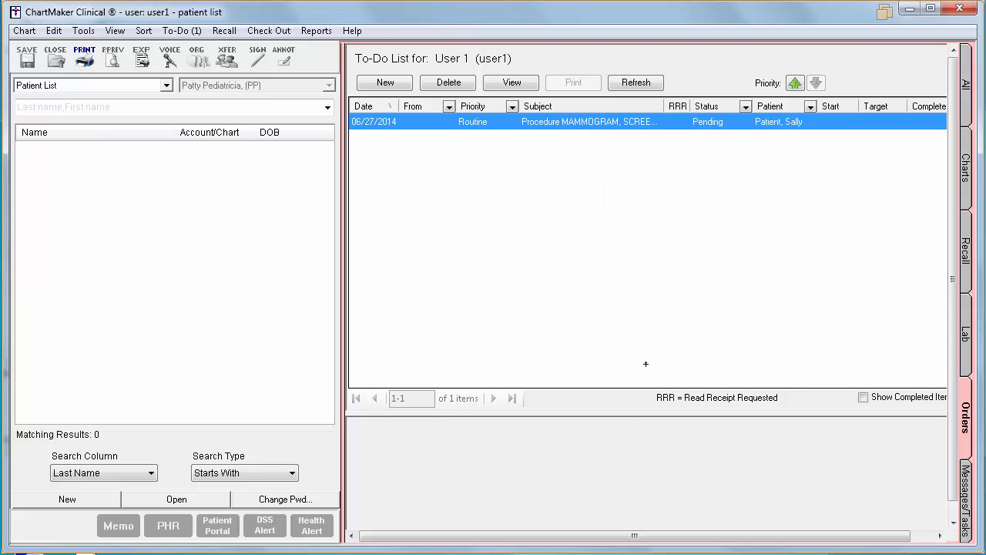
pyautogui.doubleClick(690, 123)
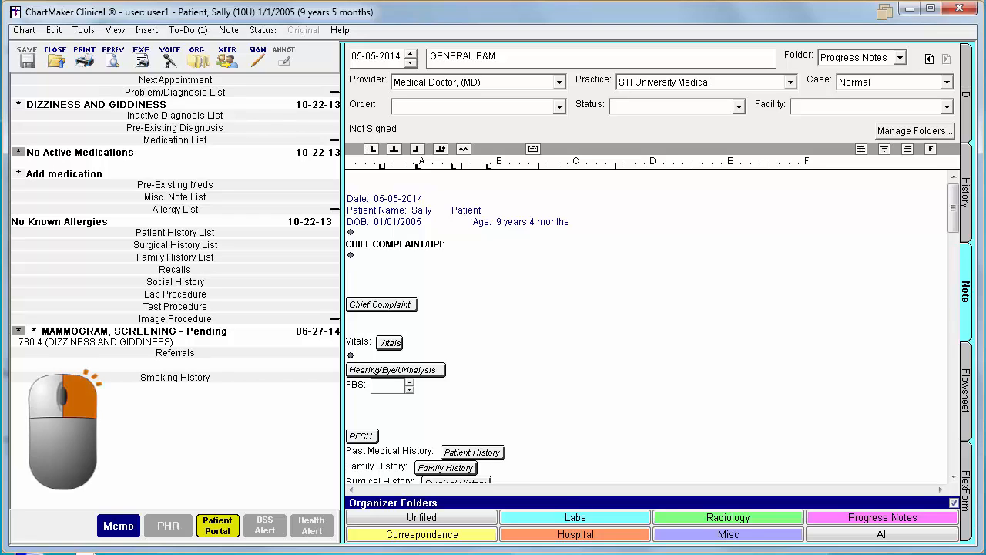
pyautogui.rightClick(195, 341)
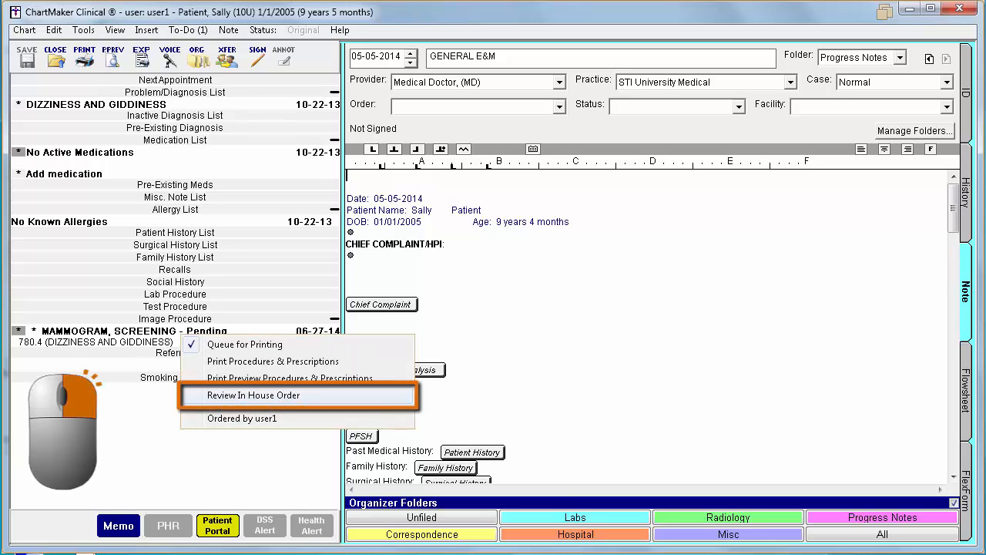
pyautogui.click(253, 395)
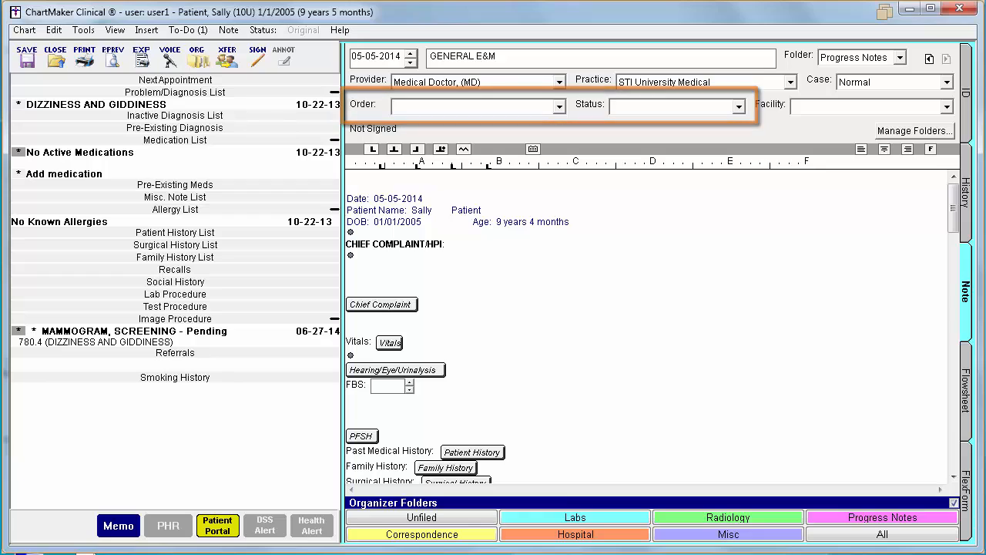
# - Link the GENERAL E&M note to the MAMMOGRAM, SCREENING order with status Completed with Image, and close the chart
pyautogui.click(559, 107)
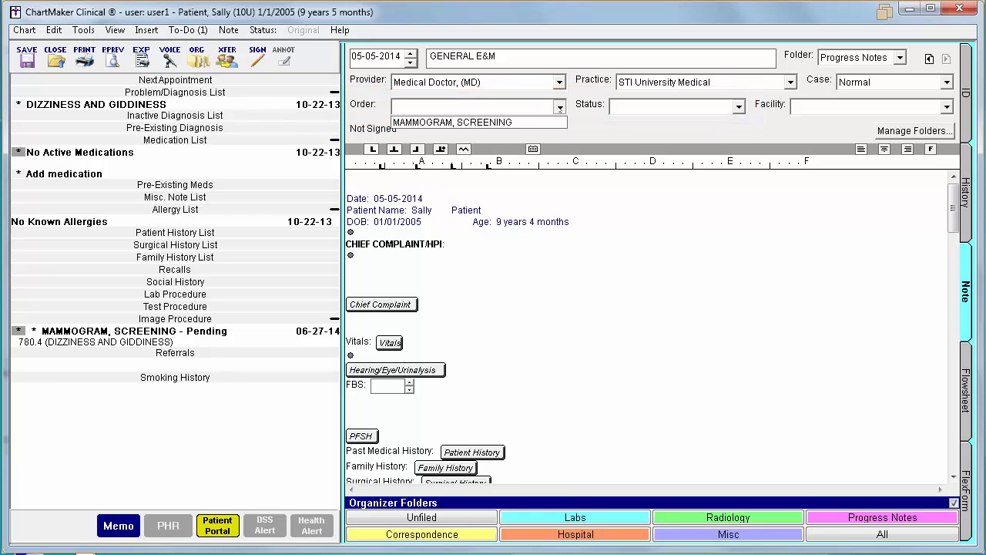
pyautogui.click(550, 122)
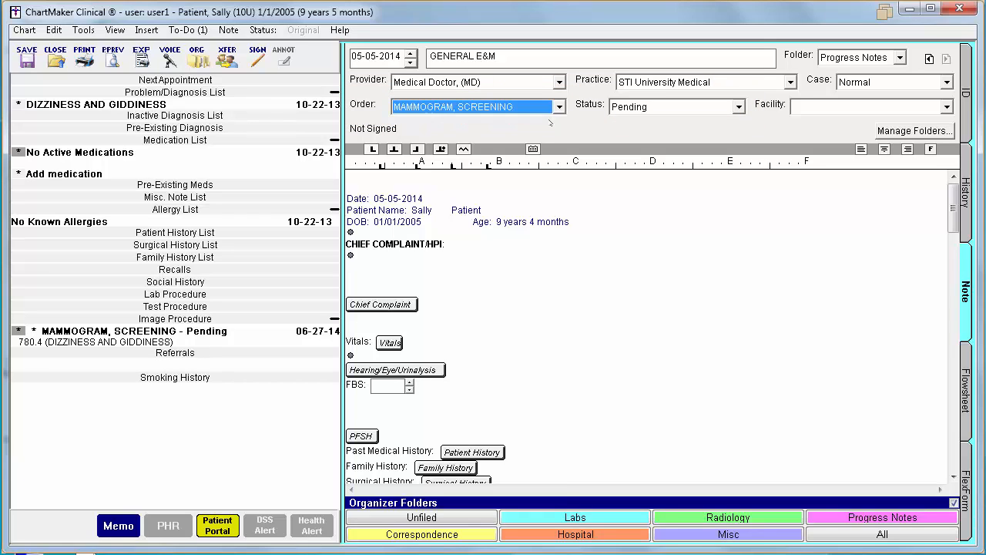
pyautogui.click(738, 108)
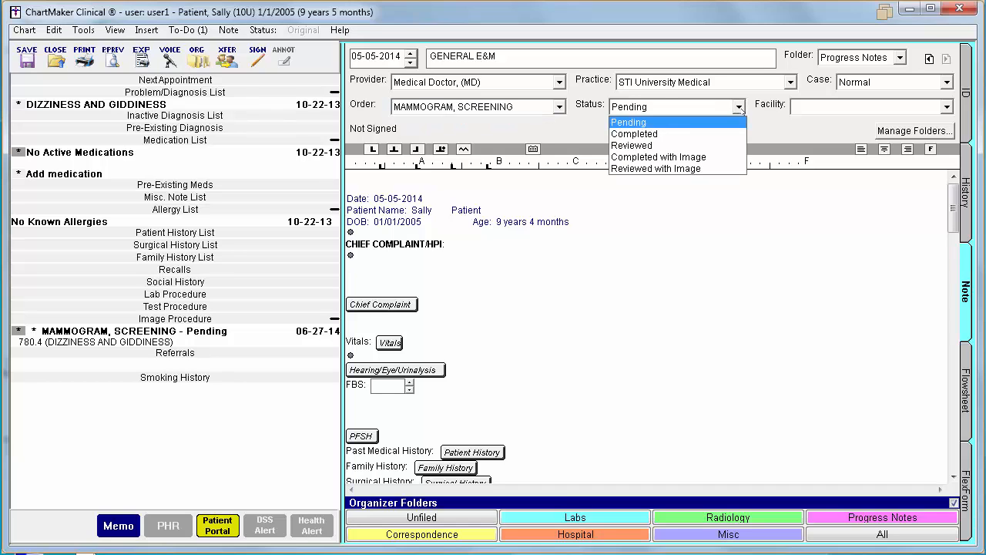
pyautogui.click(725, 157)
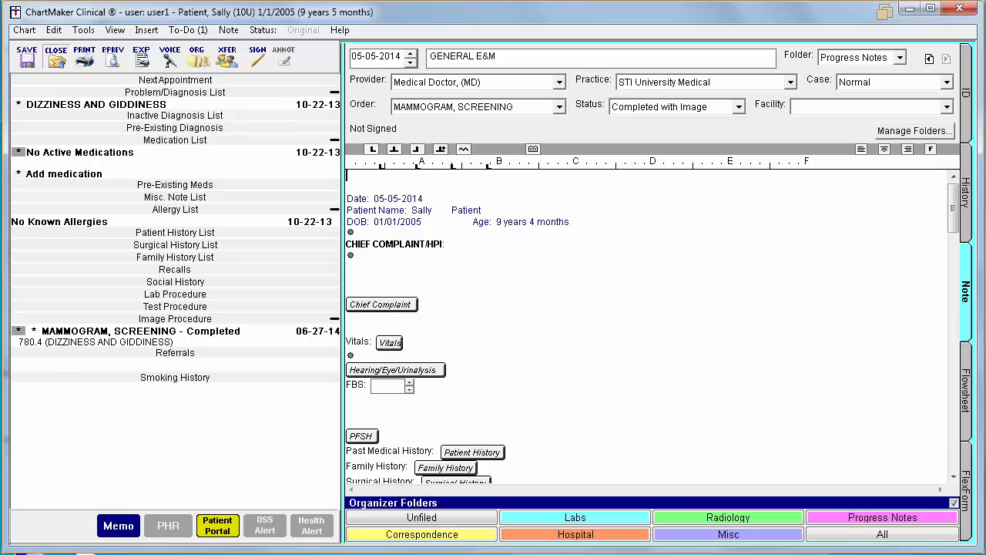
pyautogui.click(56, 56)
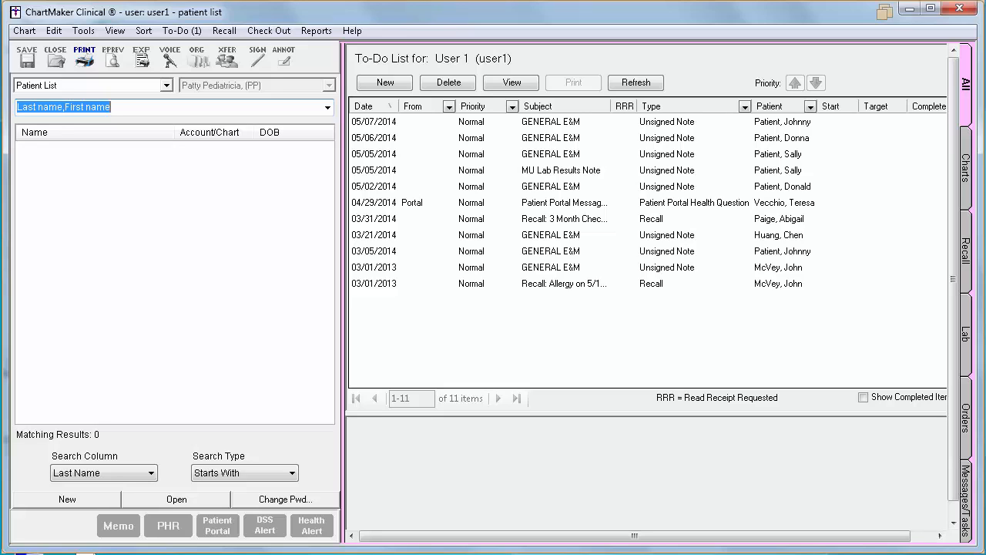
# - Open the GENERAL E&M note dated 05/02/2014 from the to-do list and bring up its Family History
pyautogui.doubleClick(794, 193)
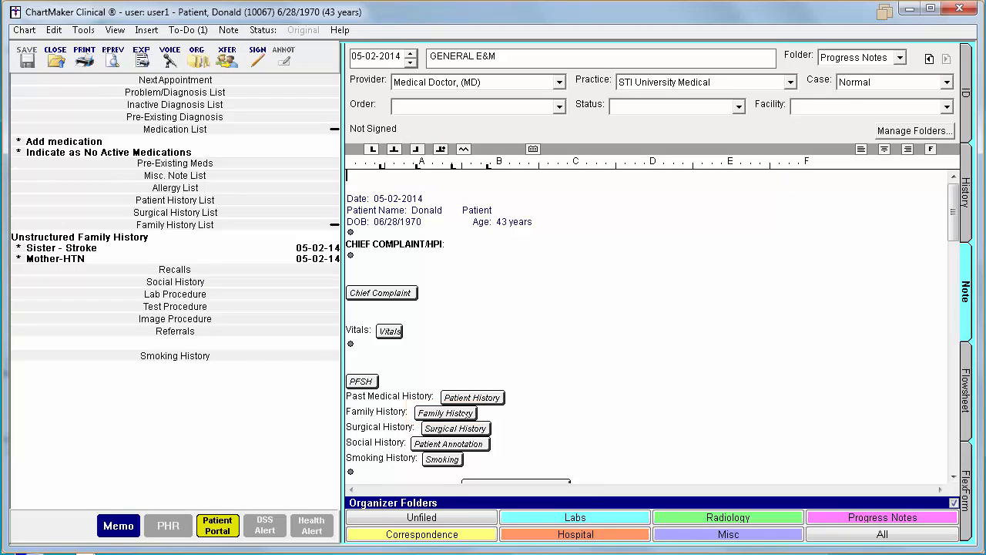
pyautogui.click(446, 413)
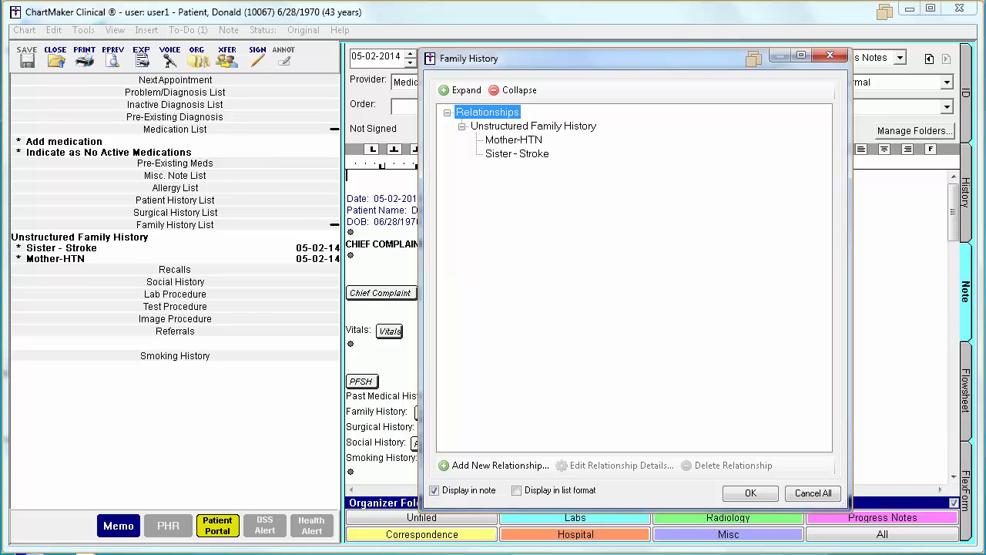
pyautogui.rightClick(615, 406)
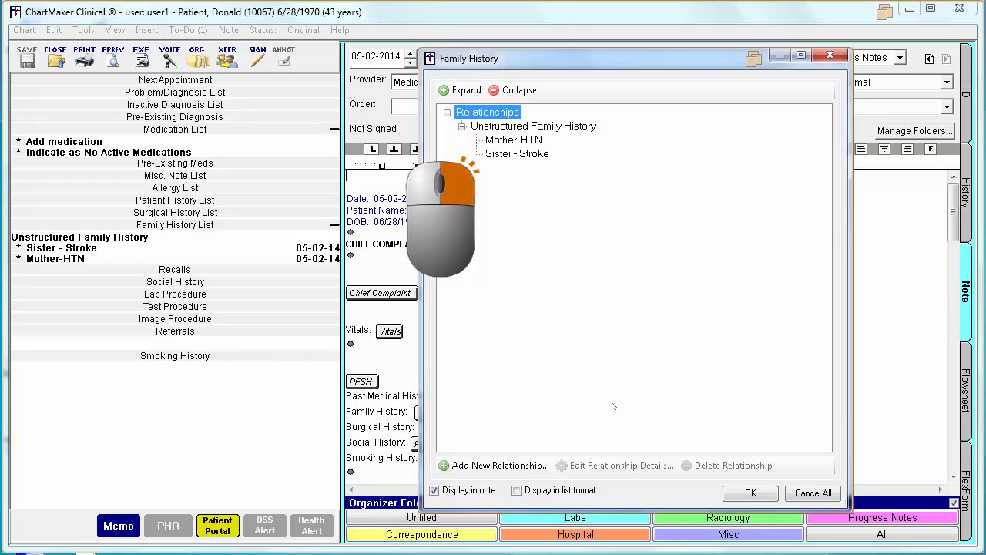
# - Send the unstructured Mother-HTN entry to a new relationship and set the relationship to Mother
pyautogui.rightClick(541, 140)
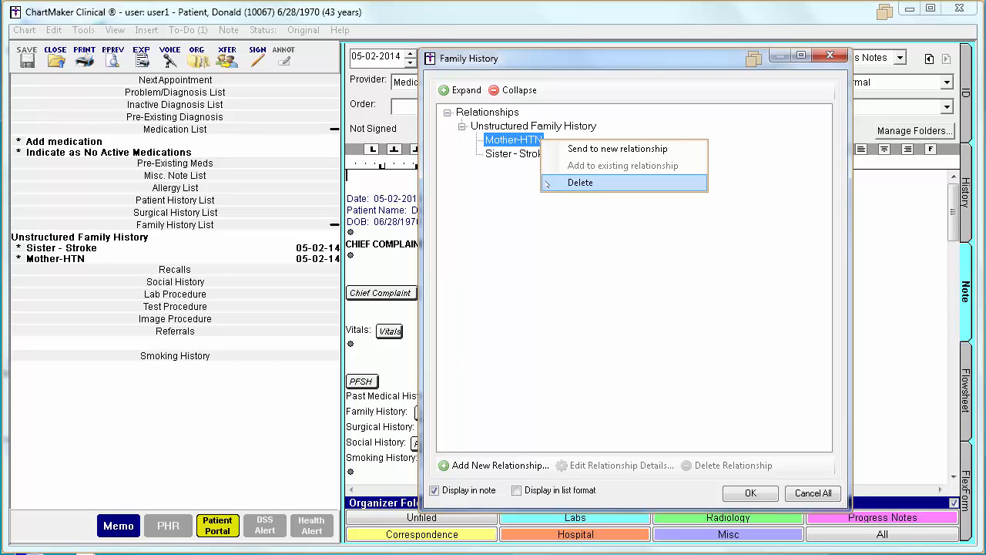
pyautogui.click(679, 154)
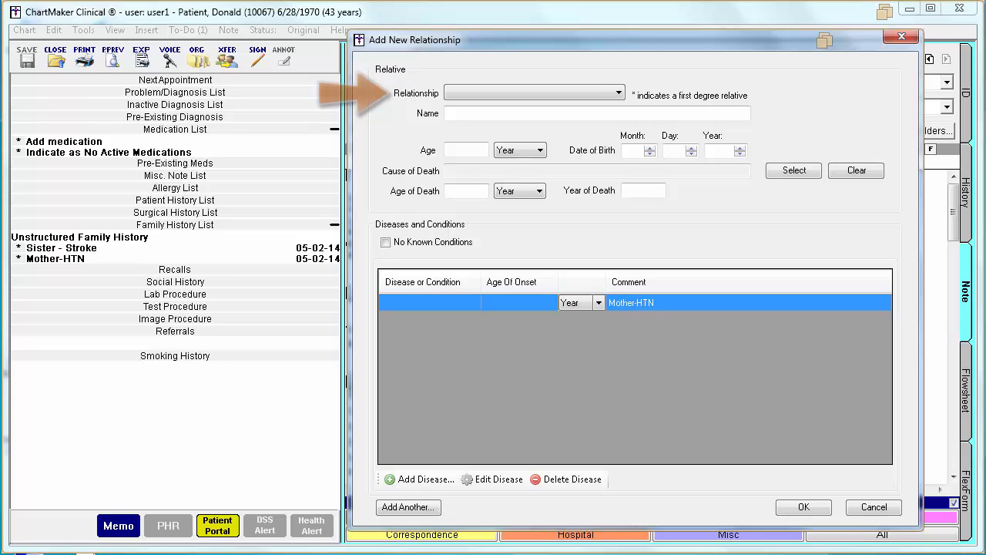
pyautogui.click(618, 93)
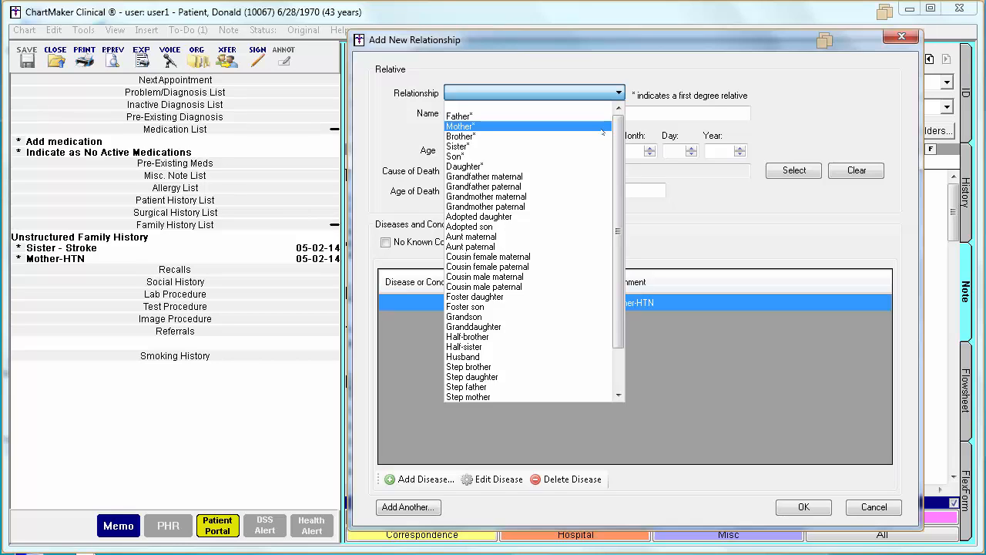
pyautogui.click(603, 127)
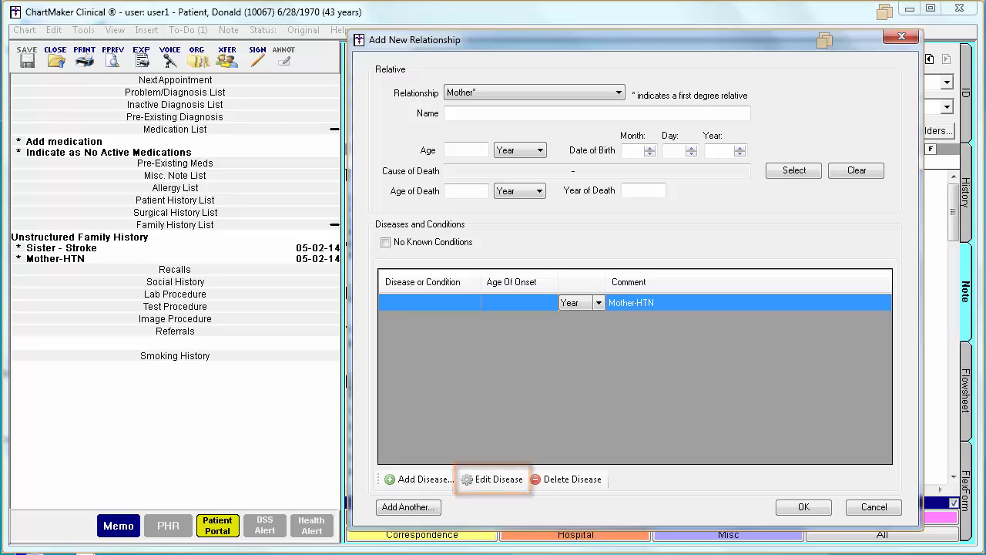
# - Assign Hypertension (38341003) as the disease for the Mother-HTN entry, leaving its age of onset blank
pyautogui.click(490, 479)
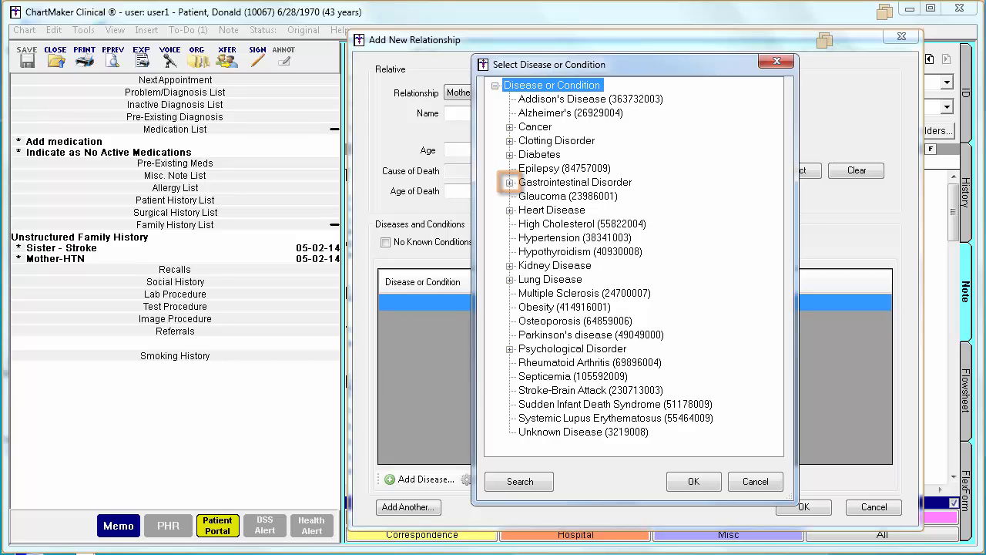
pyautogui.click(510, 183)
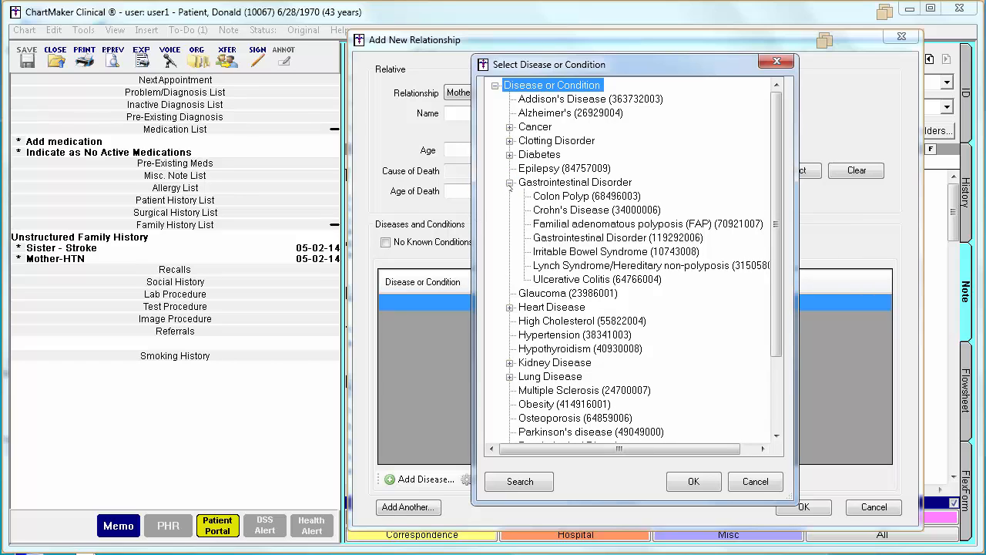
pyautogui.click(509, 183)
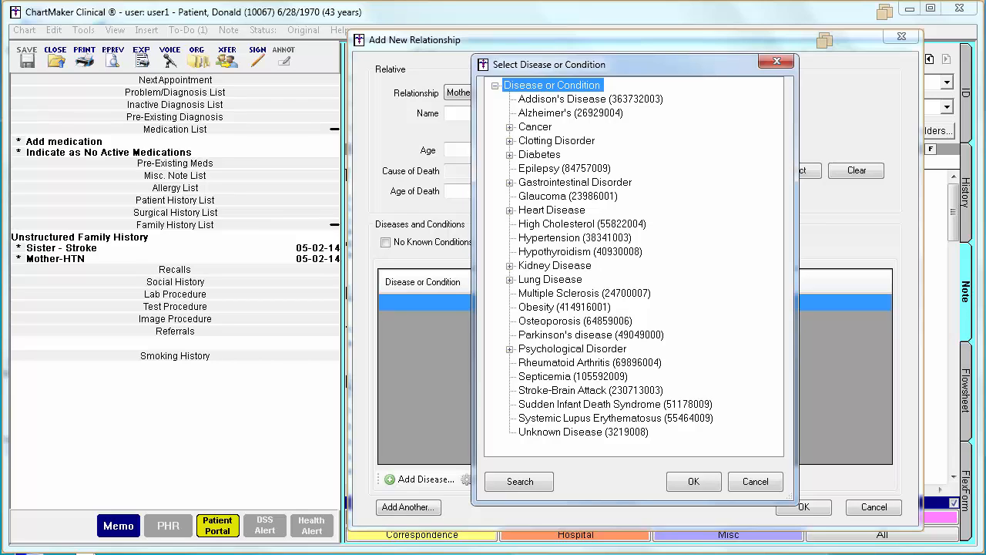
pyautogui.click(564, 238)
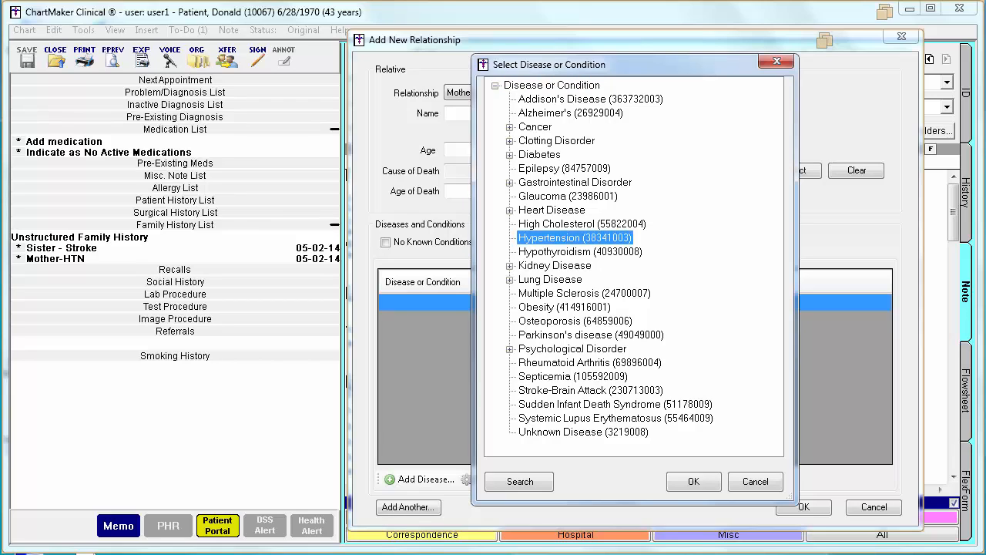
pyautogui.click(693, 482)
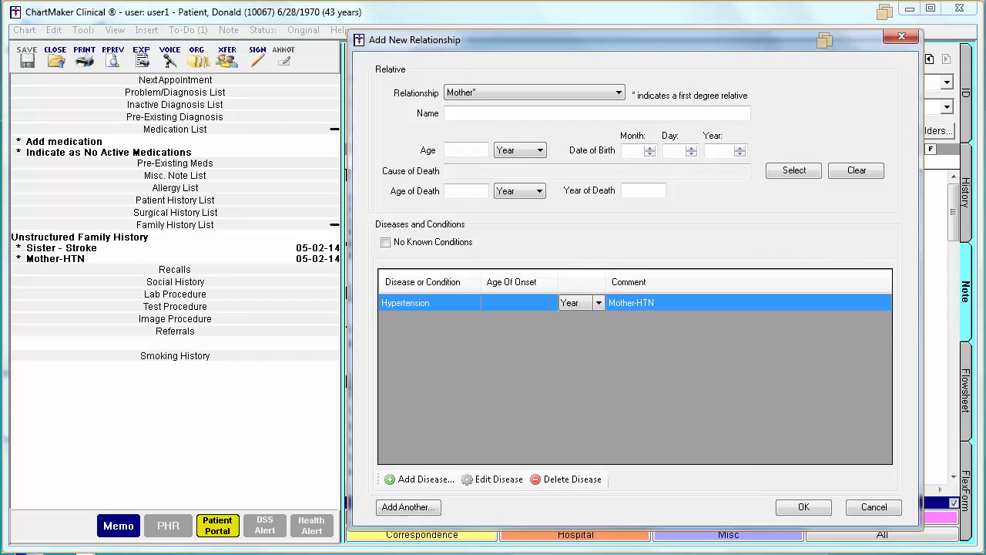
pyautogui.click(502, 305)
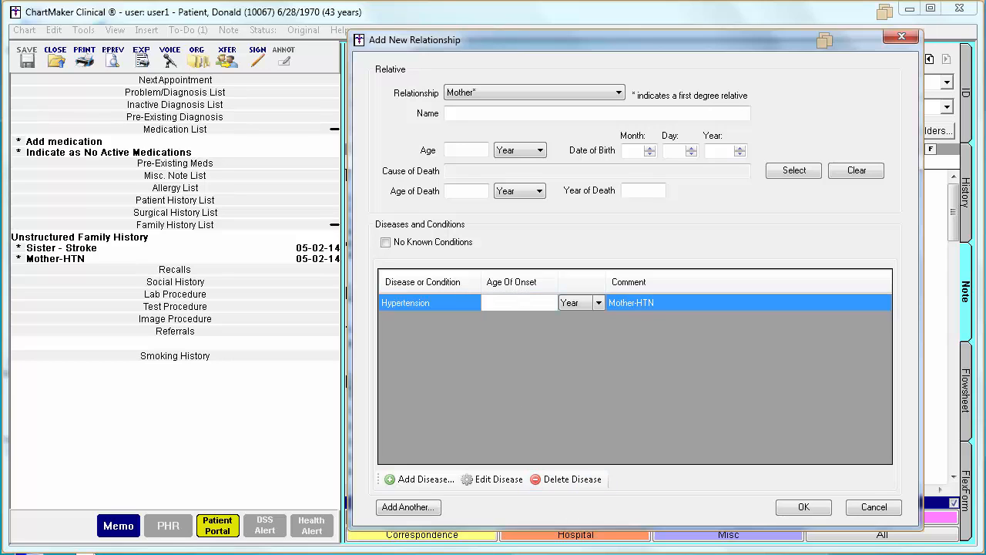
pyautogui.click(577, 303)
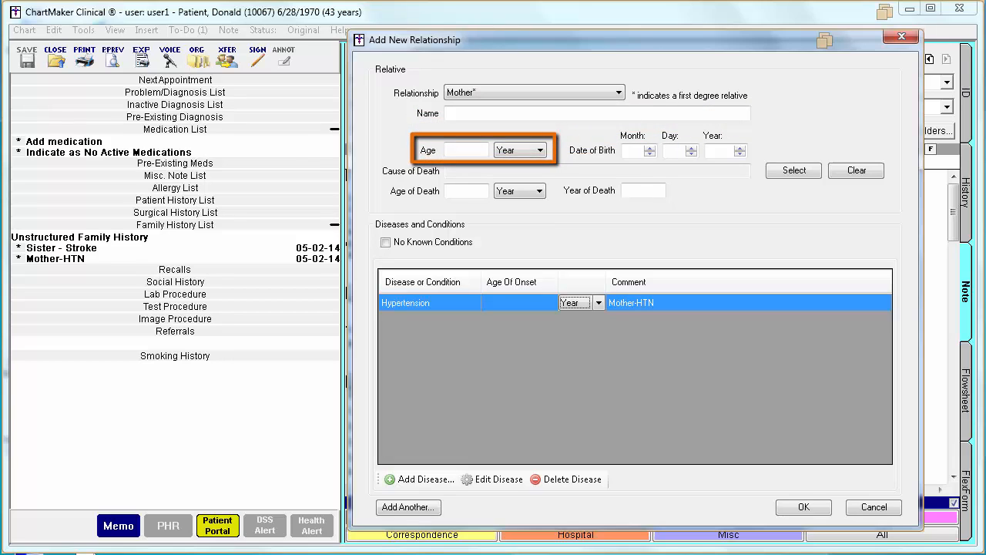
# - Enter the mother's date of birth and save the new relationship
pyautogui.click(639, 150)
pyautogui.press('Tab')
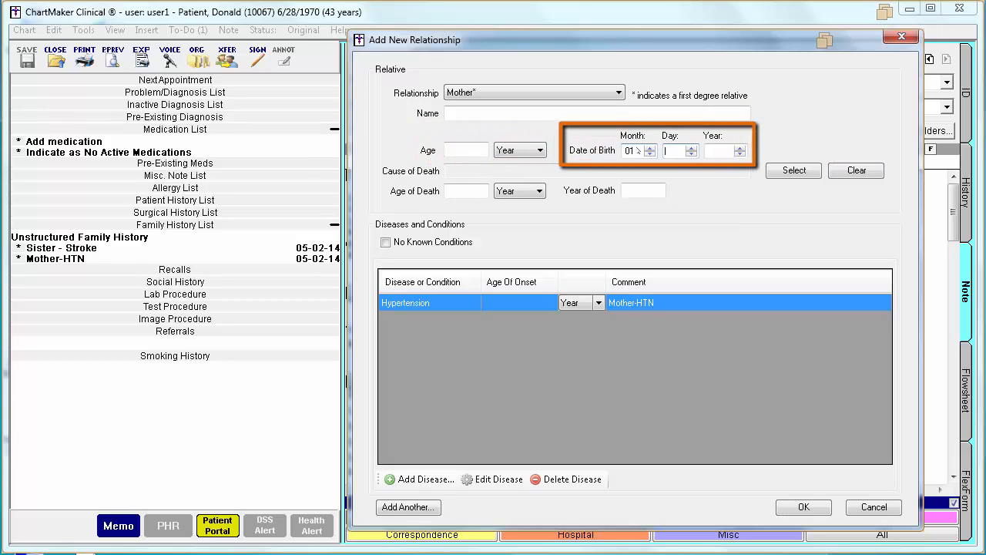
pyautogui.press('Tab')
pyautogui.write('1930')
pyautogui.press('Tab')
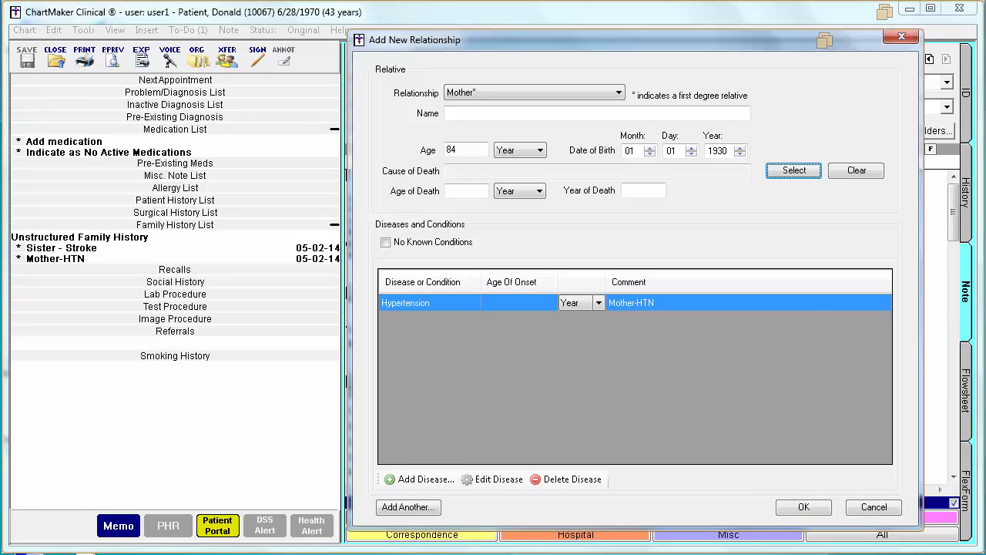
pyautogui.click(804, 506)
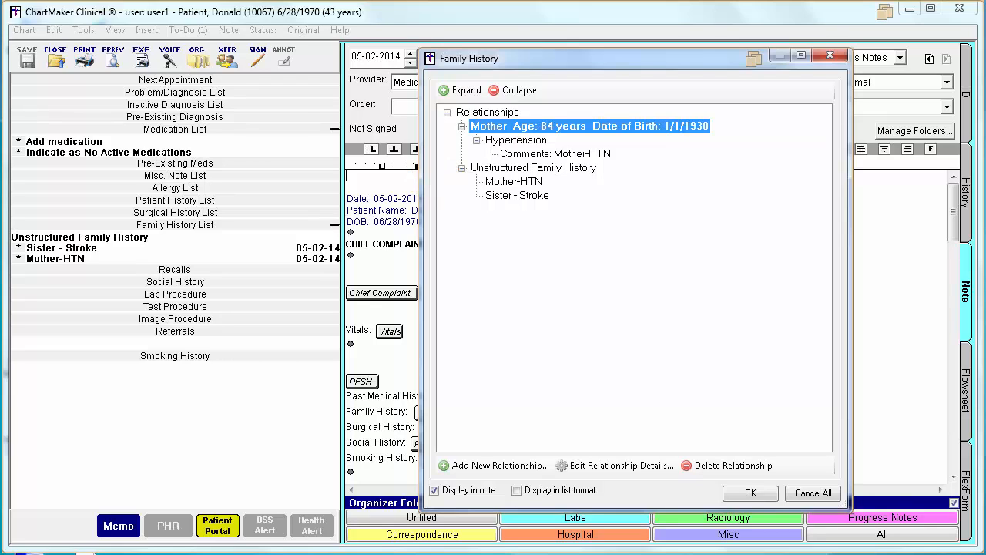
# - Delete the Mother-HTN entry from the Unstructured Family History
pyautogui.rightClick(533, 182)
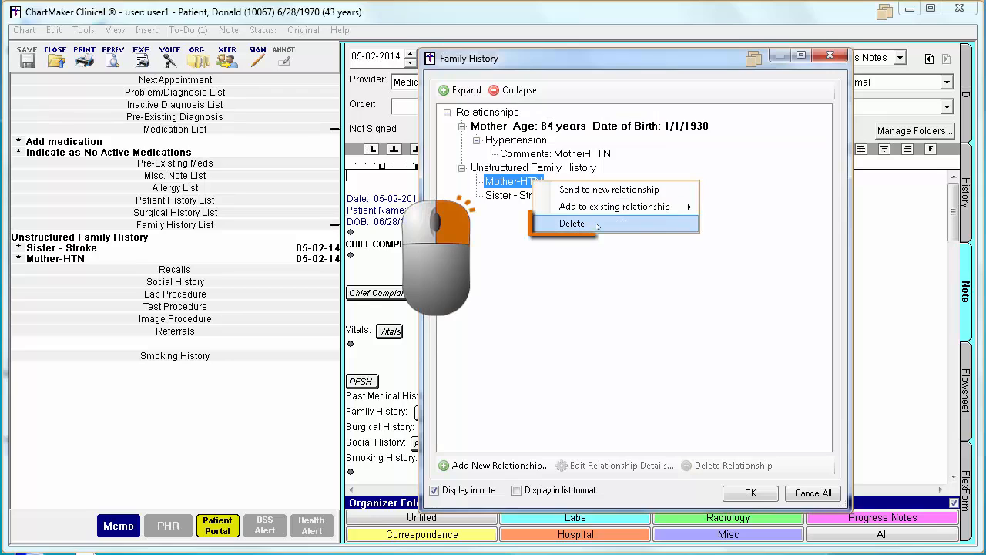
pyautogui.click(598, 225)
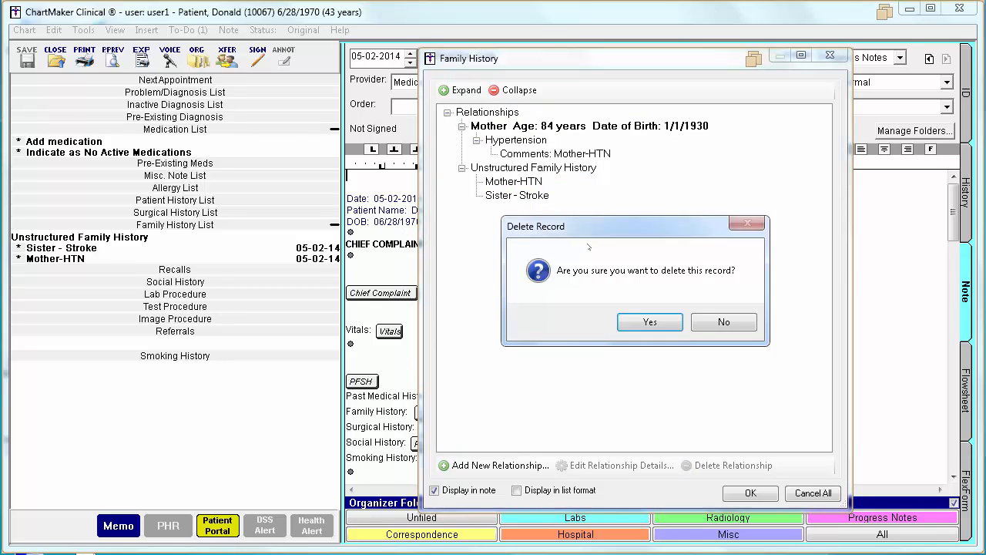
pyautogui.click(641, 324)
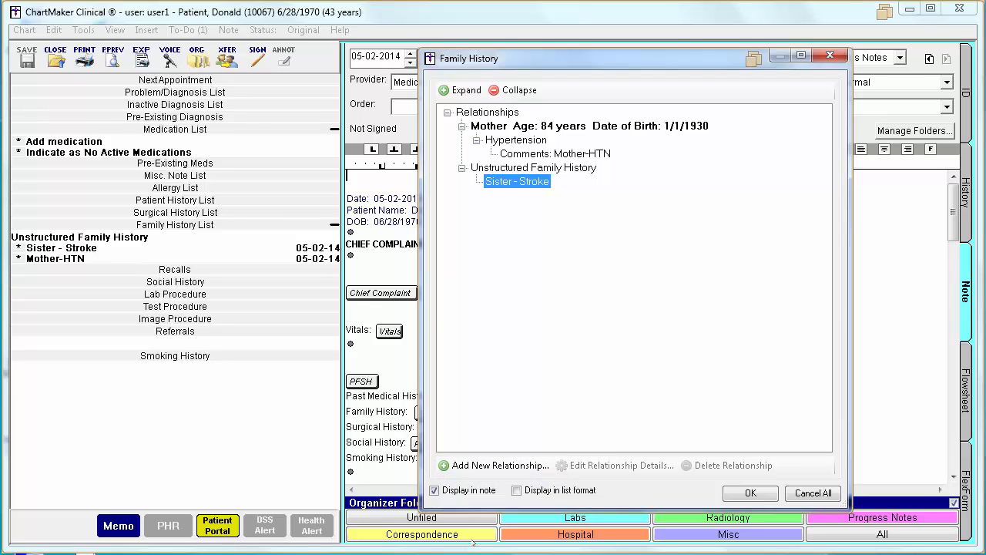
# - Start a new Father relationship and enter the relative's name and date of birth
pyautogui.click(494, 465)
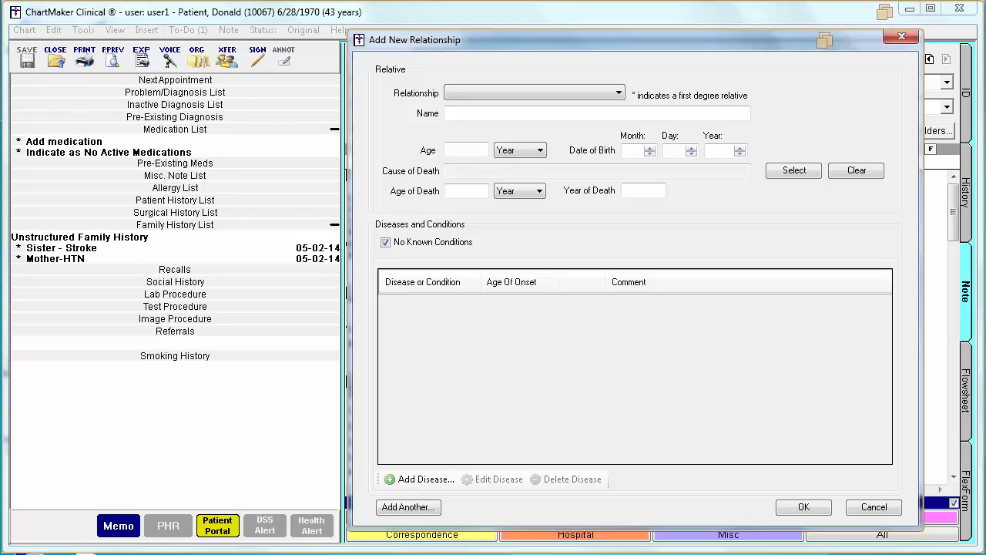
pyautogui.click(619, 93)
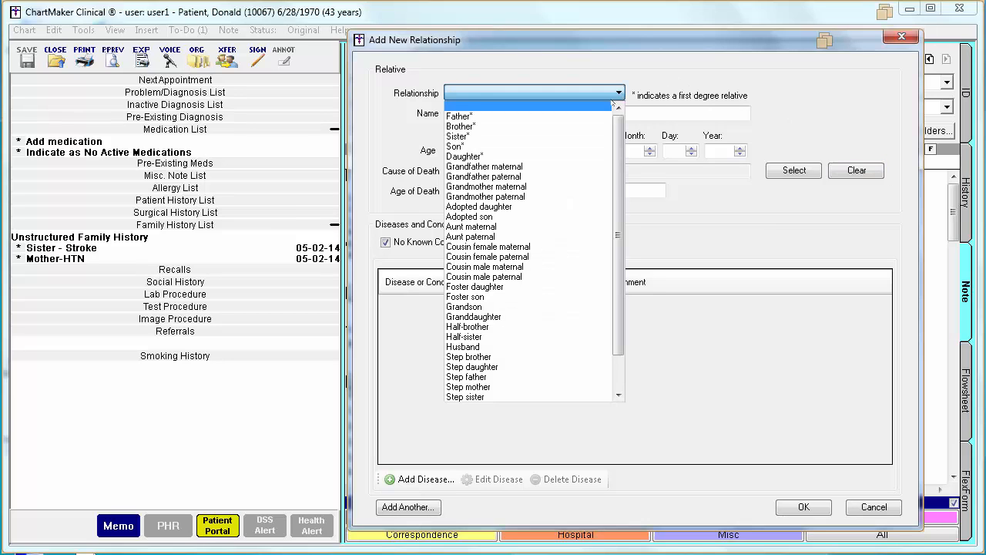
pyautogui.click(588, 118)
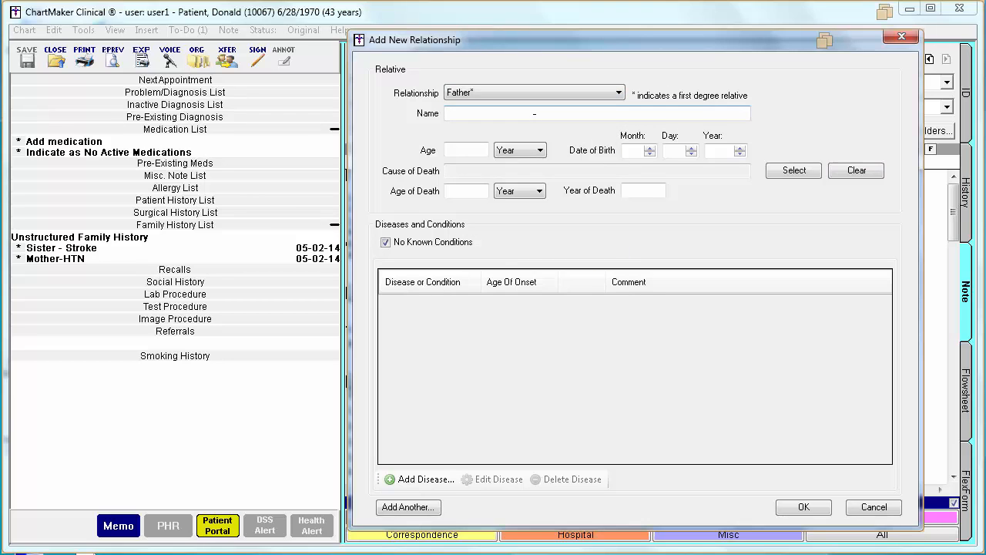
pyautogui.write('Bob')
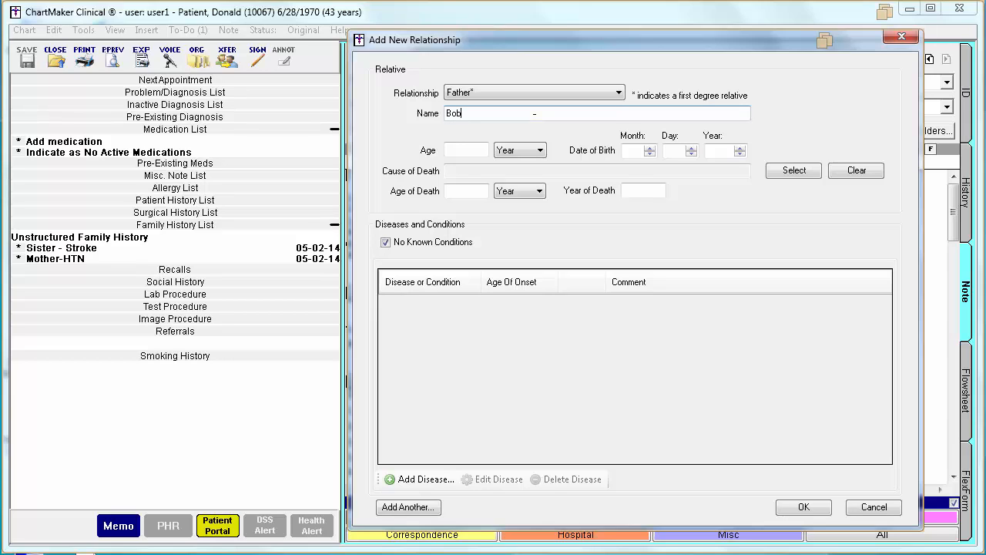
pyautogui.click(627, 151)
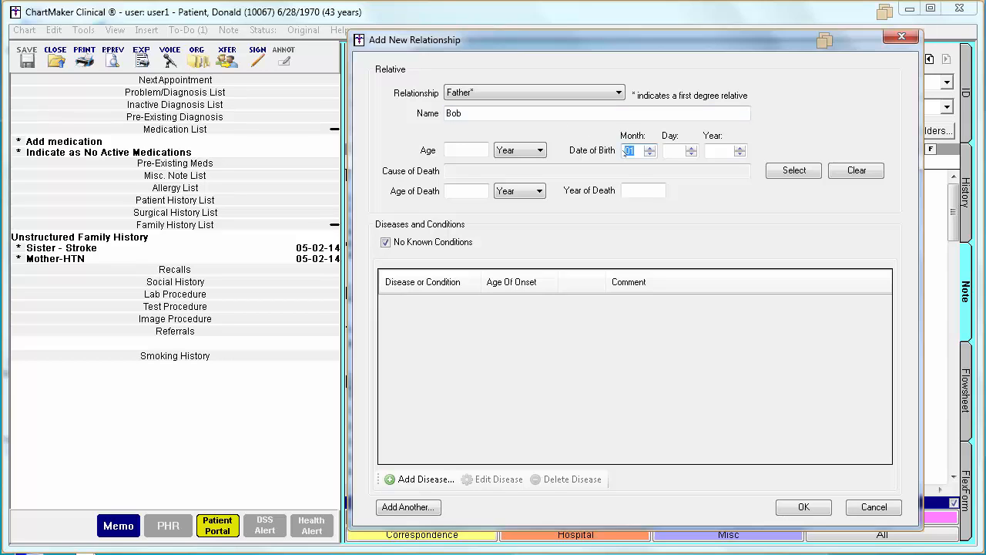
pyautogui.press('Tab')
pyautogui.write('30')
pyautogui.press('Tab')
pyautogui.write('1947')
pyautogui.press('Tab')
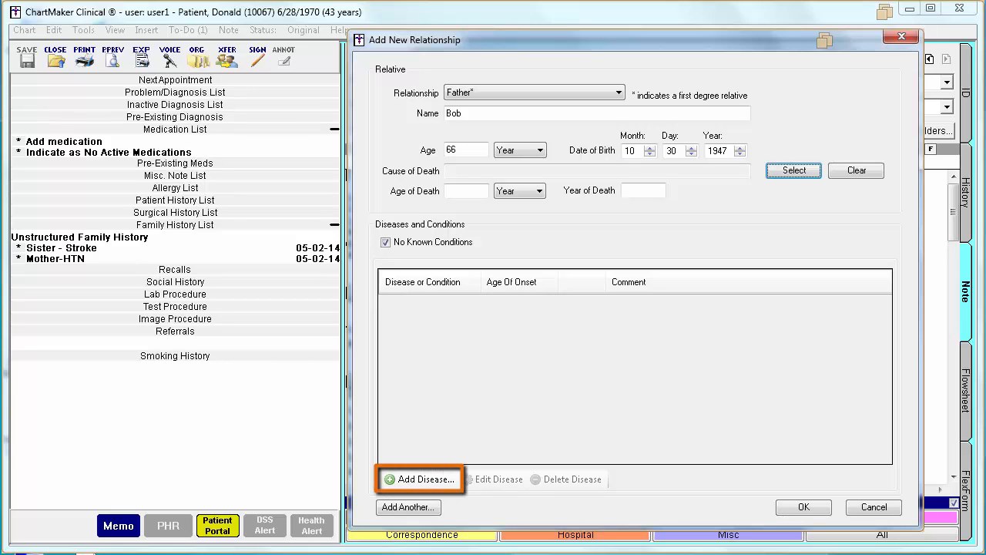
# - Add Chronic Bronchitis (63480004) from the Lung Disease group to the father's diseases and conditions
pyautogui.click(421, 480)
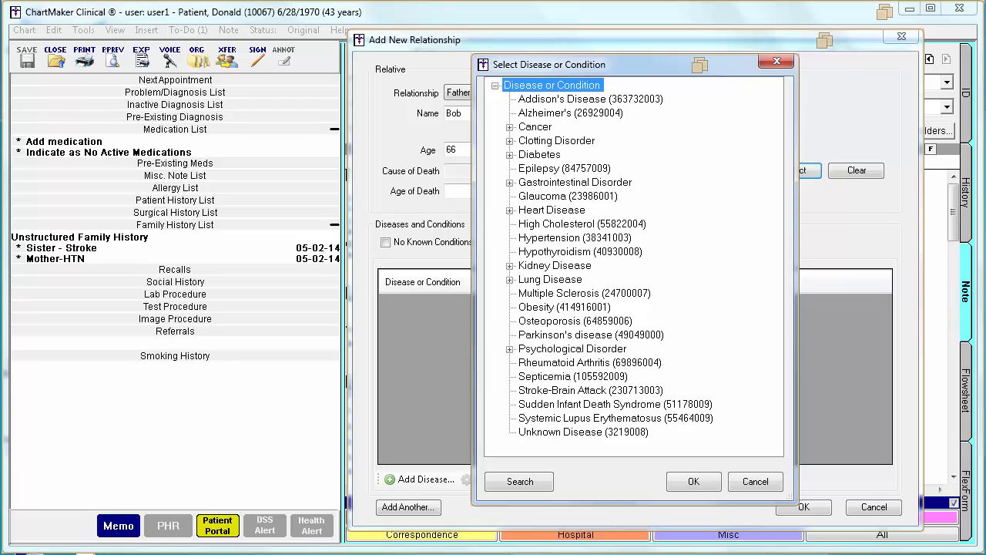
pyautogui.click(509, 279)
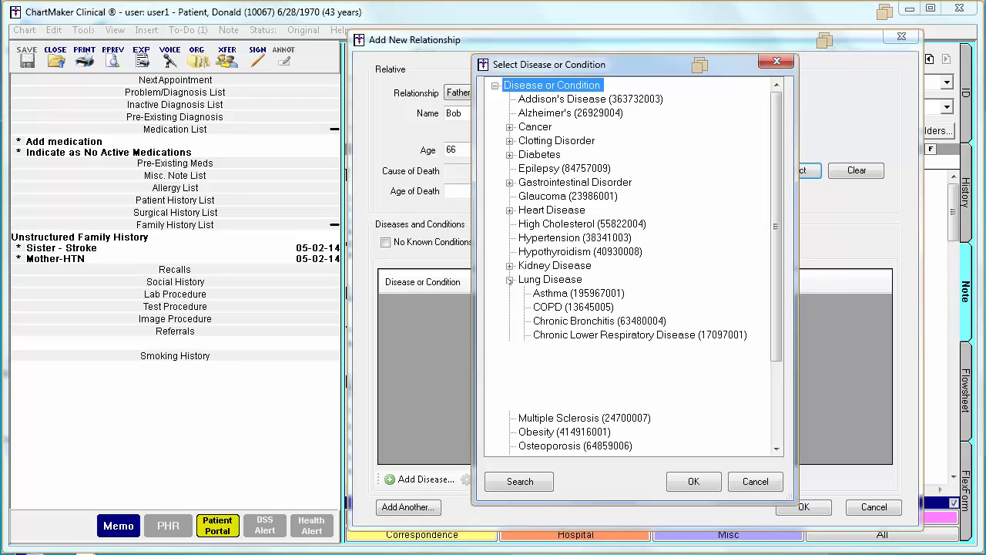
pyautogui.click(557, 322)
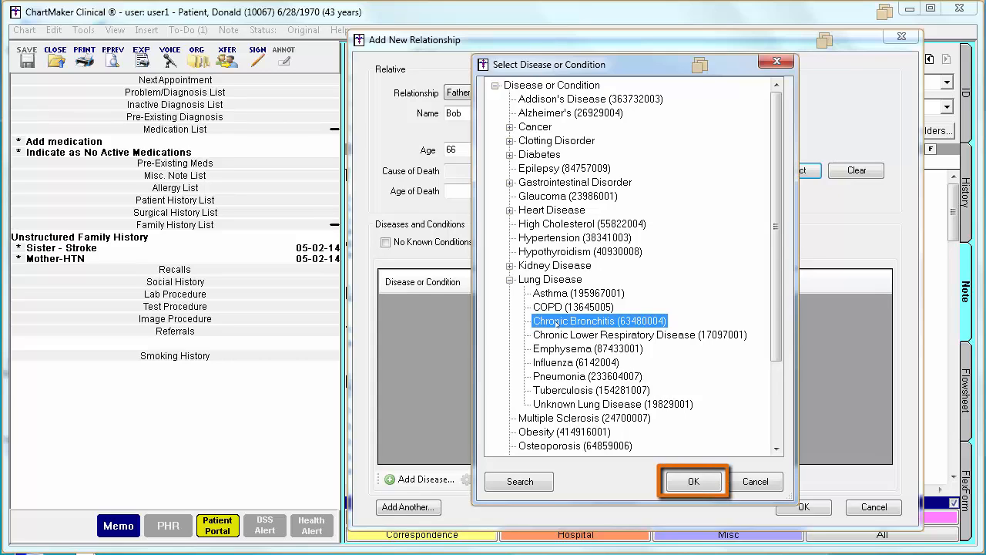
pyautogui.click(695, 483)
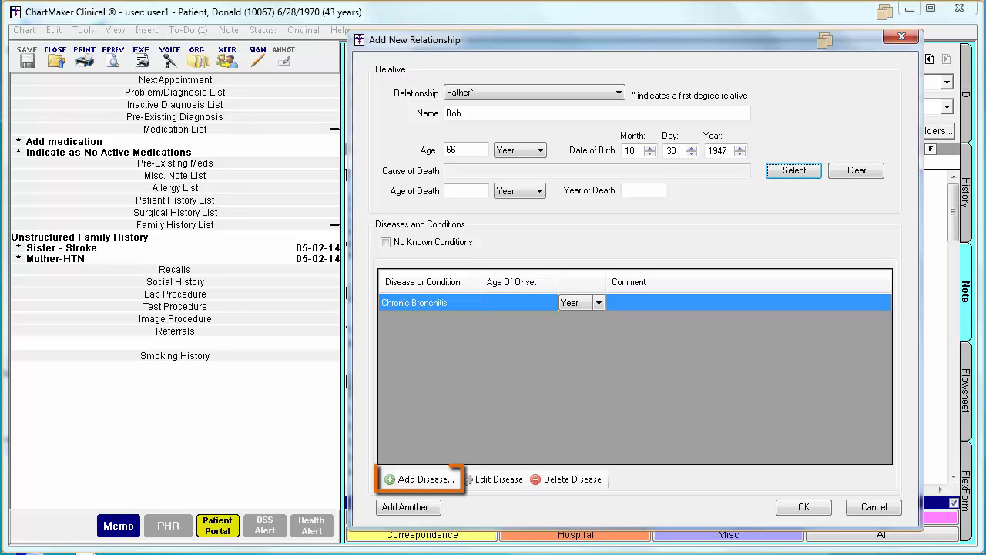
# - Add Diabetes (73211009) from the Diabetes group to the father's diseases and conditions
pyautogui.click(426, 480)
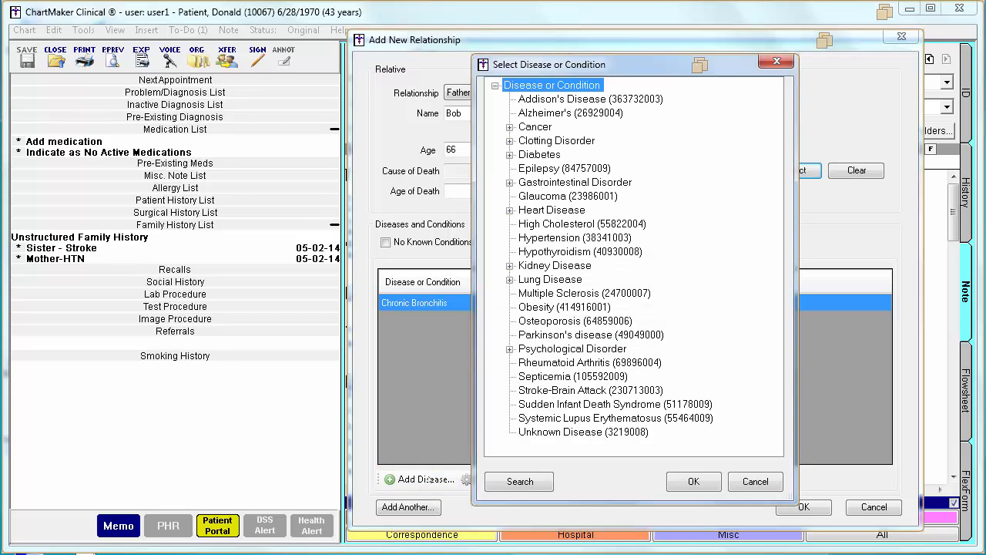
pyautogui.click(509, 155)
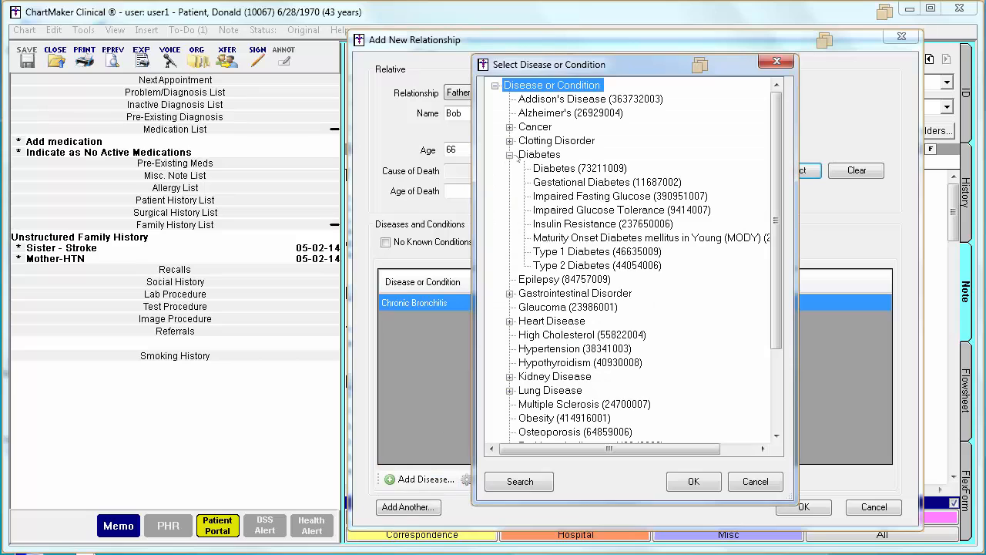
pyautogui.click(551, 168)
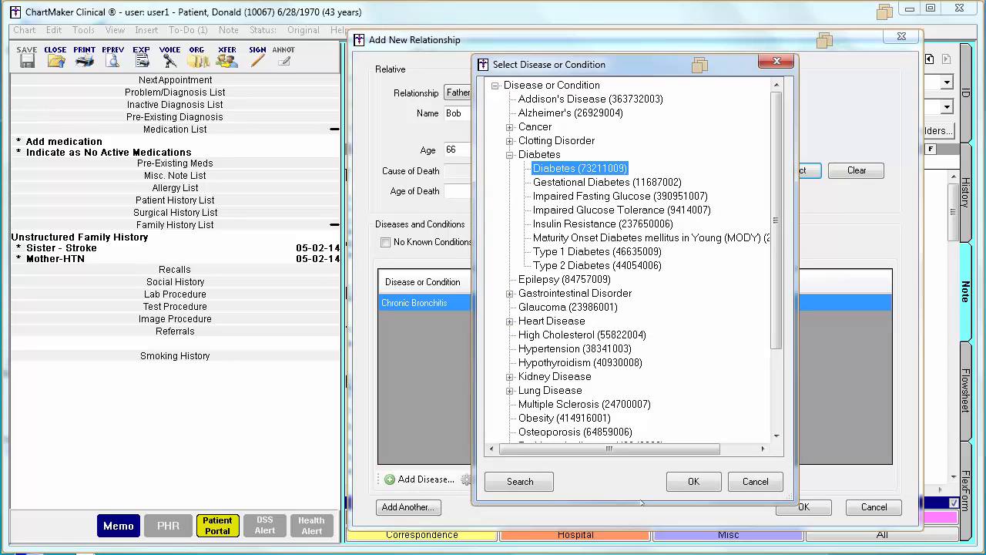
pyautogui.click(692, 483)
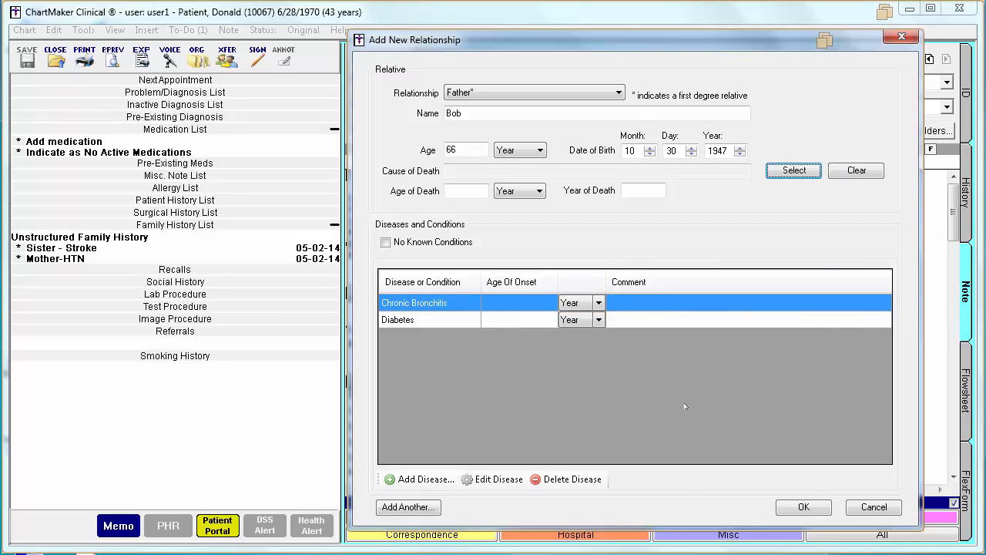
# - Comment Chronic Bronchitis with "3x in the past 5 yrs", set the Diabetes age of onset to 30 years, and save the father's relationship
pyautogui.click(661, 307)
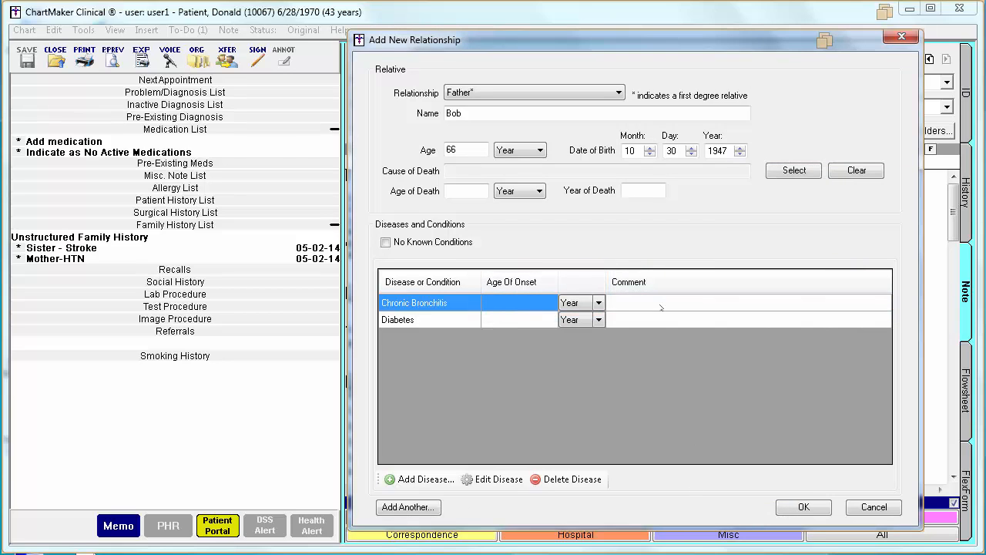
pyautogui.write('3x in the past 5 yrs')
pyautogui.click(514, 319)
pyautogui.click(514, 319)
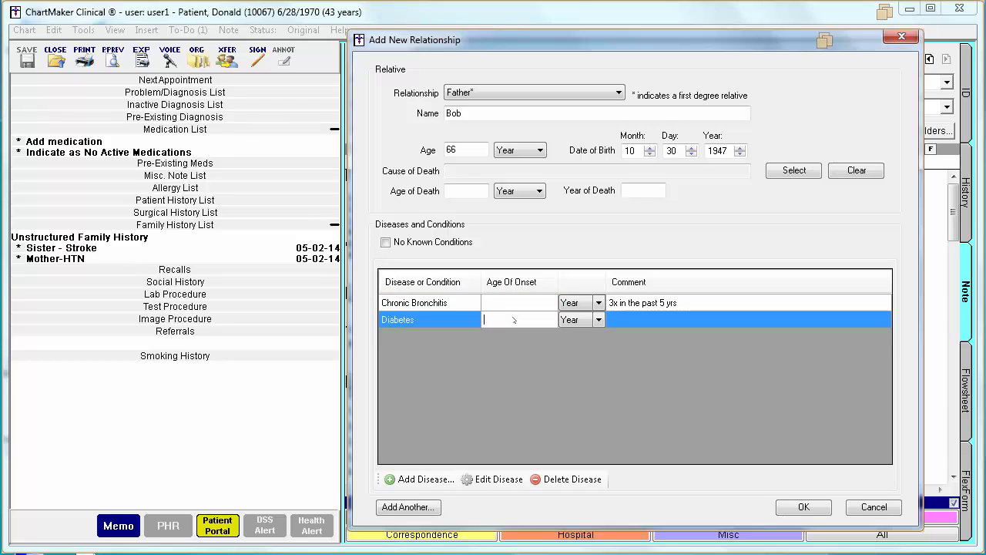
pyautogui.write('30')
pyautogui.press('Tab')
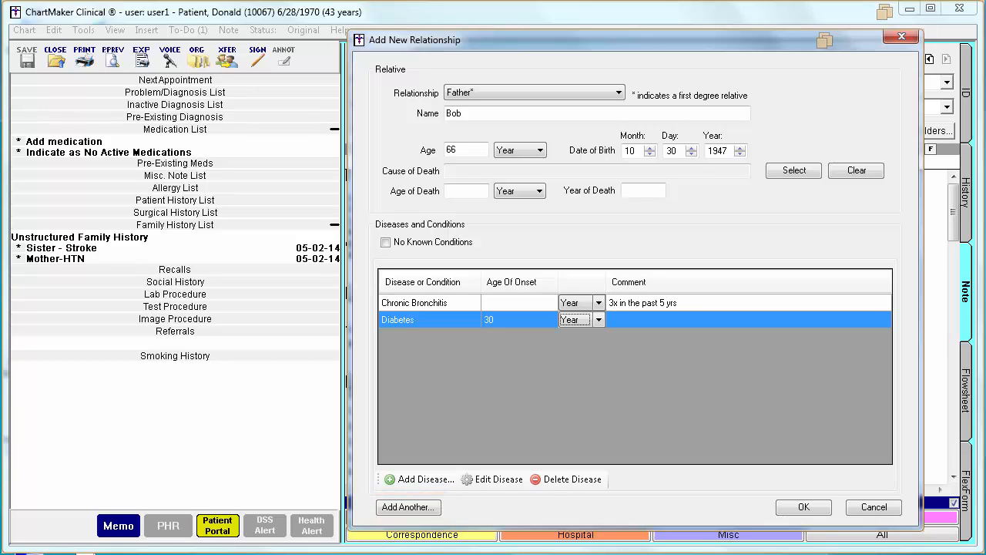
pyautogui.click(798, 509)
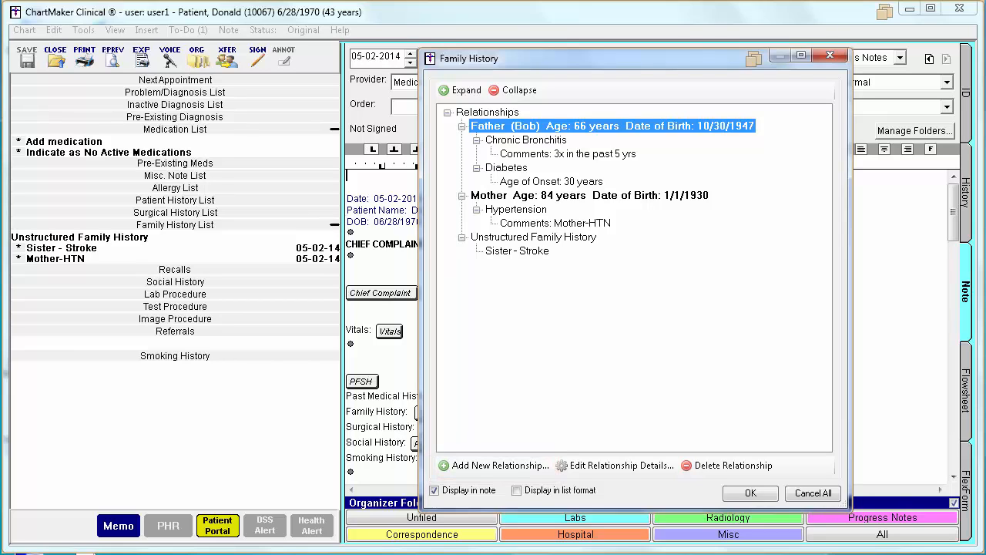
# - Save the family history with its display in the note, and close the patient's chart
pyautogui.click(559, 196)
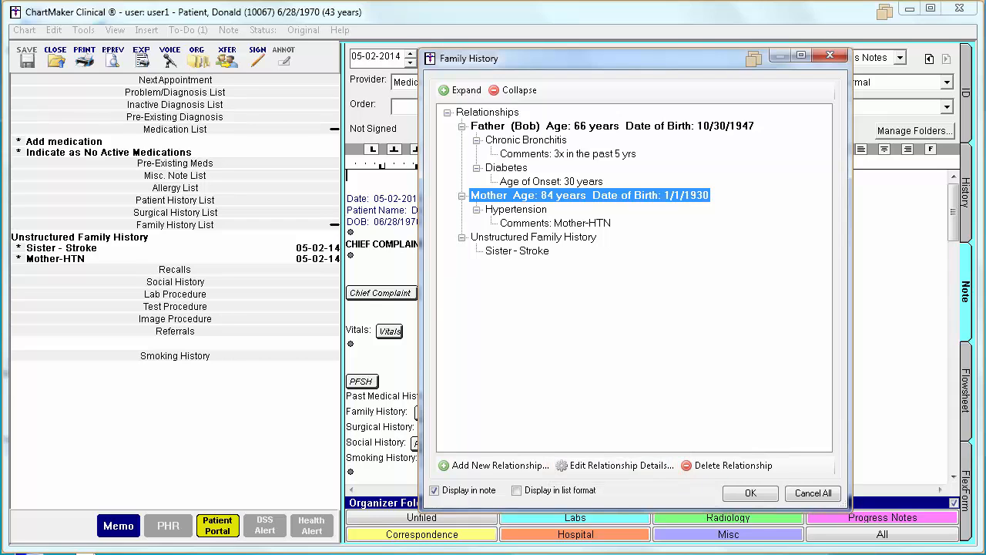
pyautogui.click(750, 493)
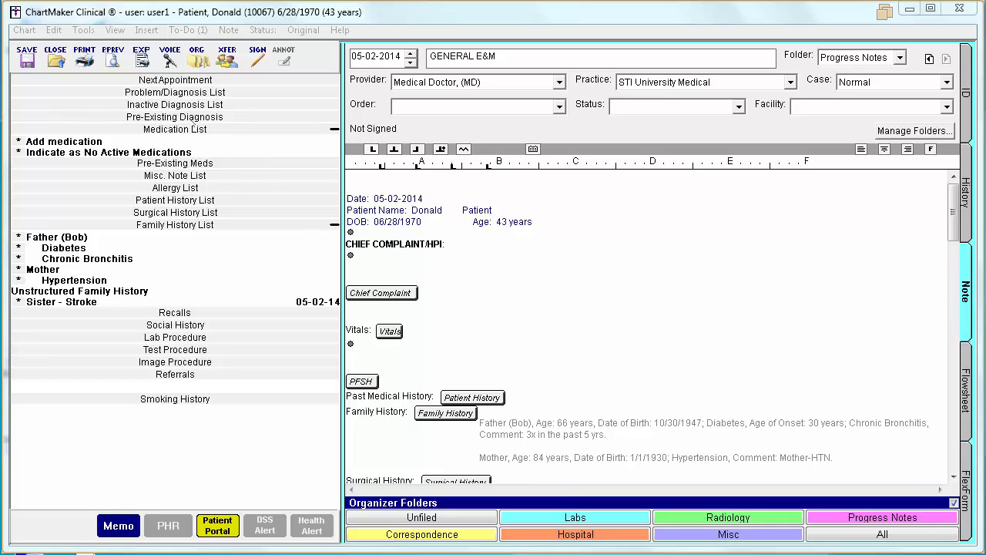
pyautogui.click(55, 57)
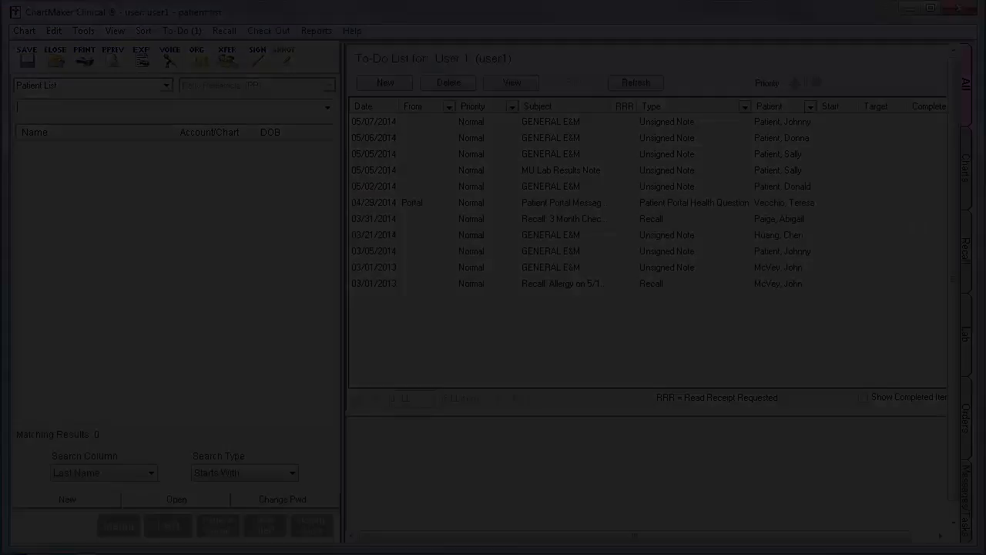
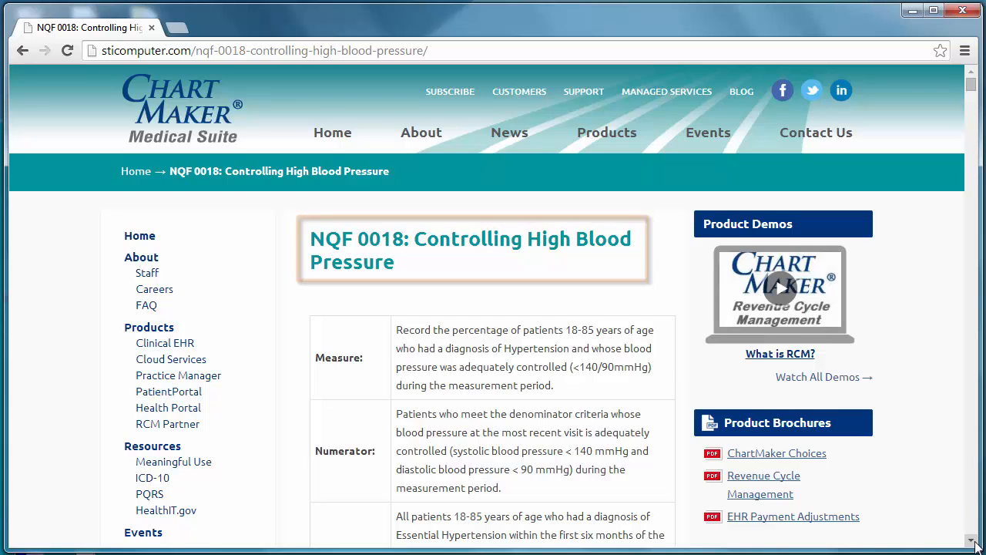
# - Read the NQF 0018: Controlling High Blood Pressure web page for the measure criteria, required data elements, valid codes and exclusion details
pyautogui.scroll(-3, 975, 545)
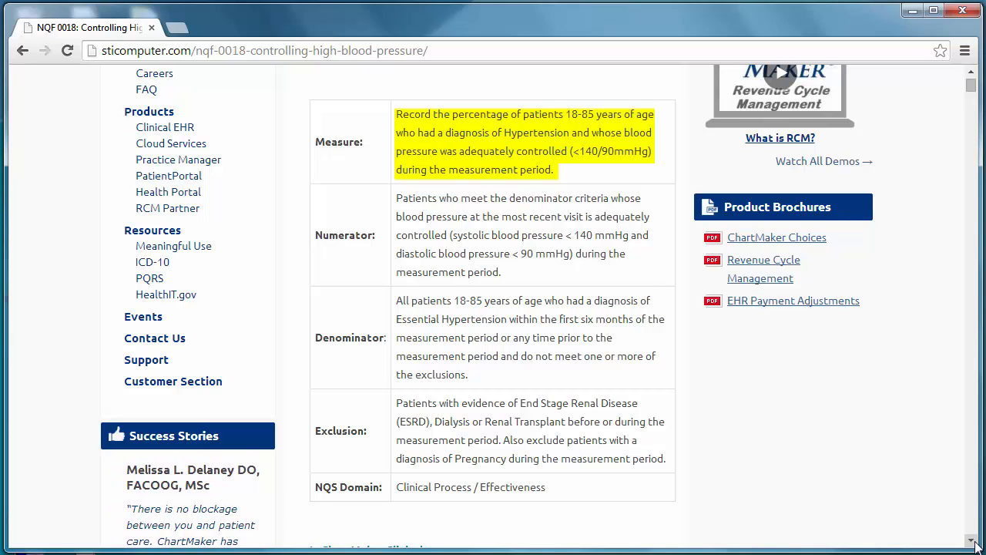
pyautogui.scroll(-3, 976, 544)
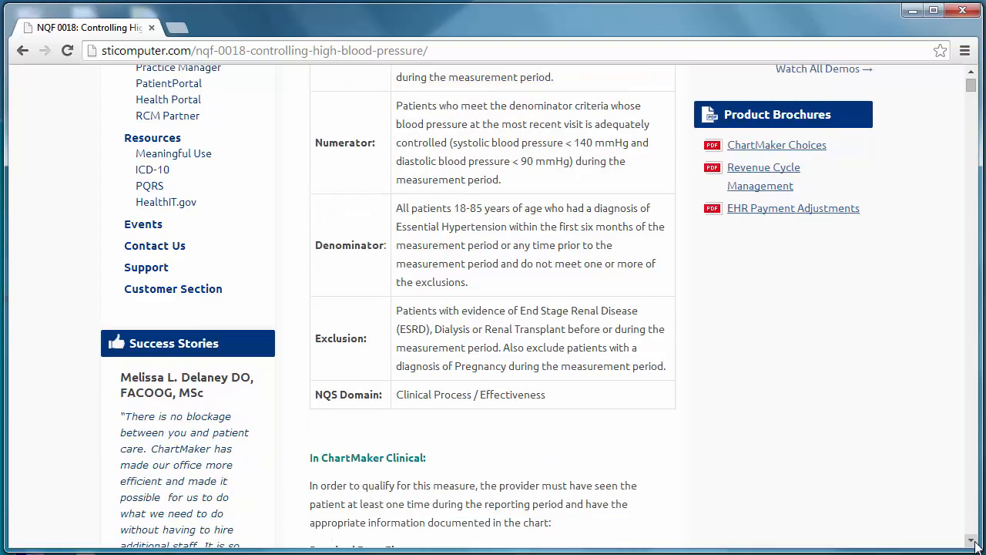
pyautogui.scroll(-5, 976, 544)
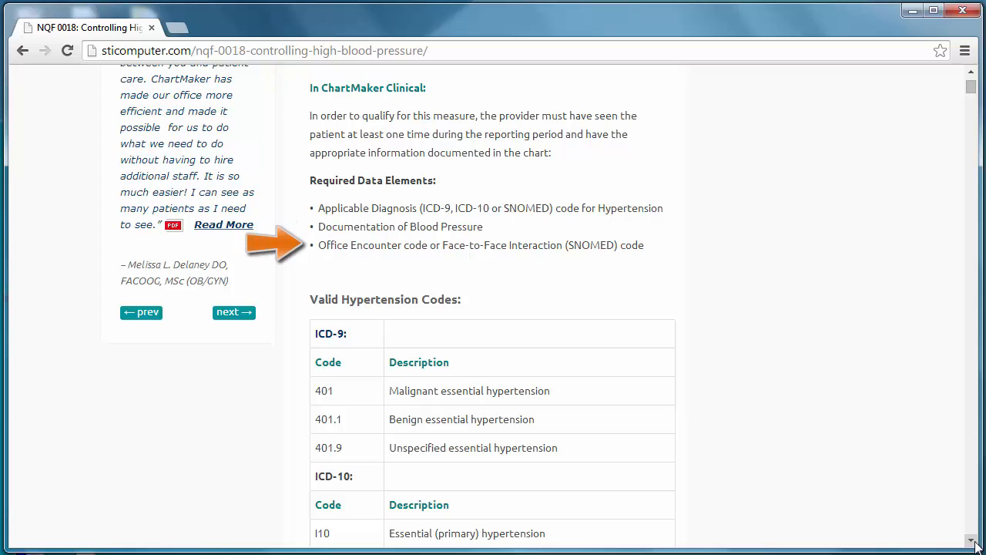
pyautogui.scroll(-7, 975, 543)
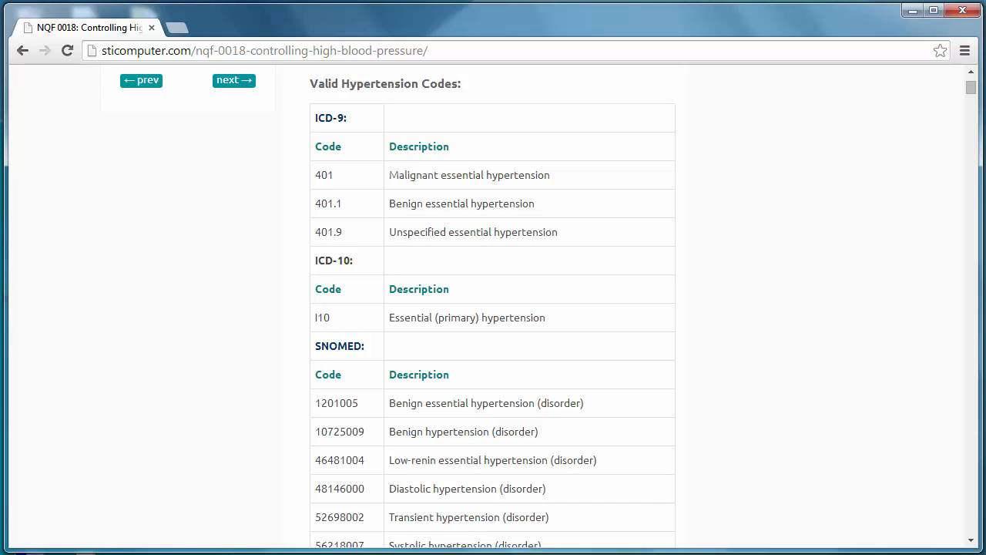
pyautogui.scroll(-10, 968, 188)
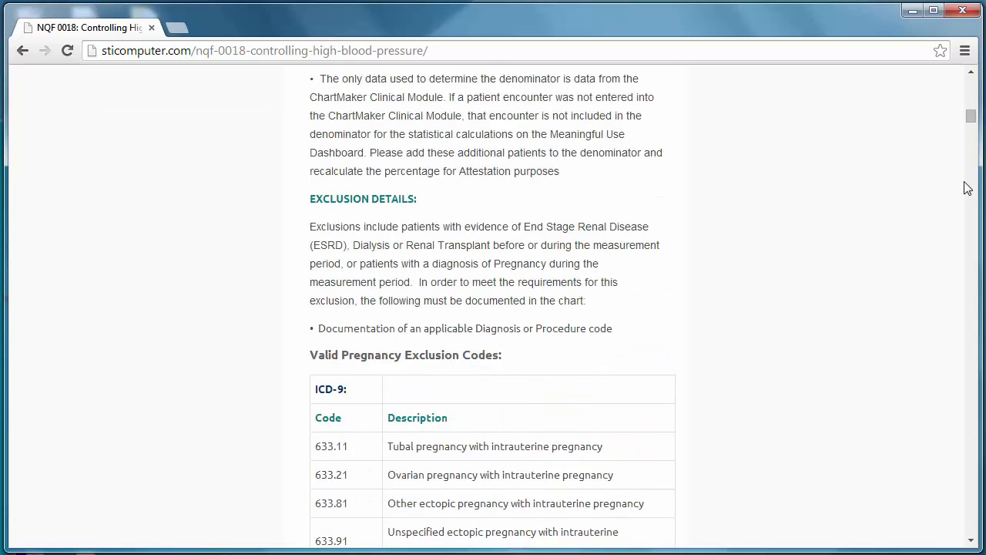
pyautogui.scroll(1, 968, 188)
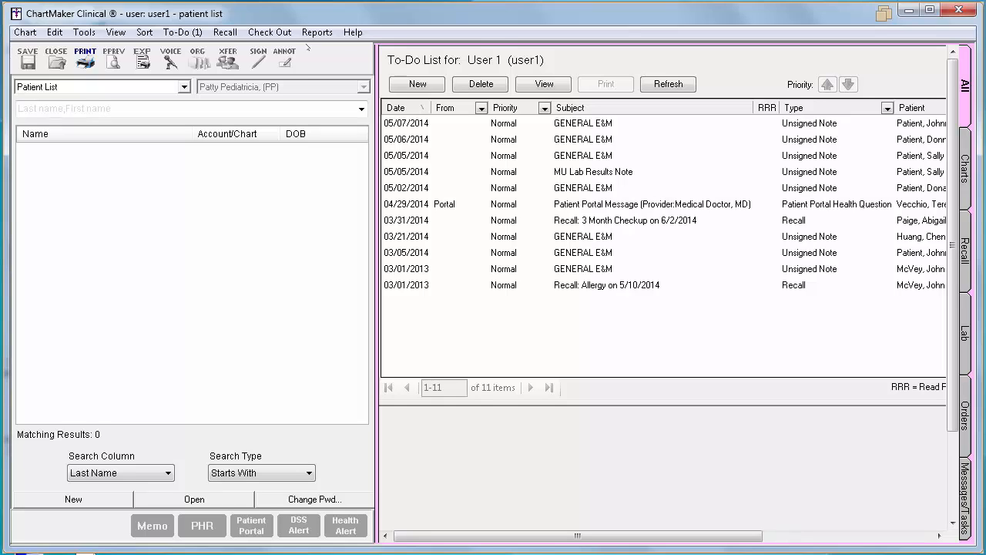
# - Open the Meaningful Use Dashboard in ChartMaker Clinical and choose the Medical Doctor entry as the eligible provider
pyautogui.click(317, 32)
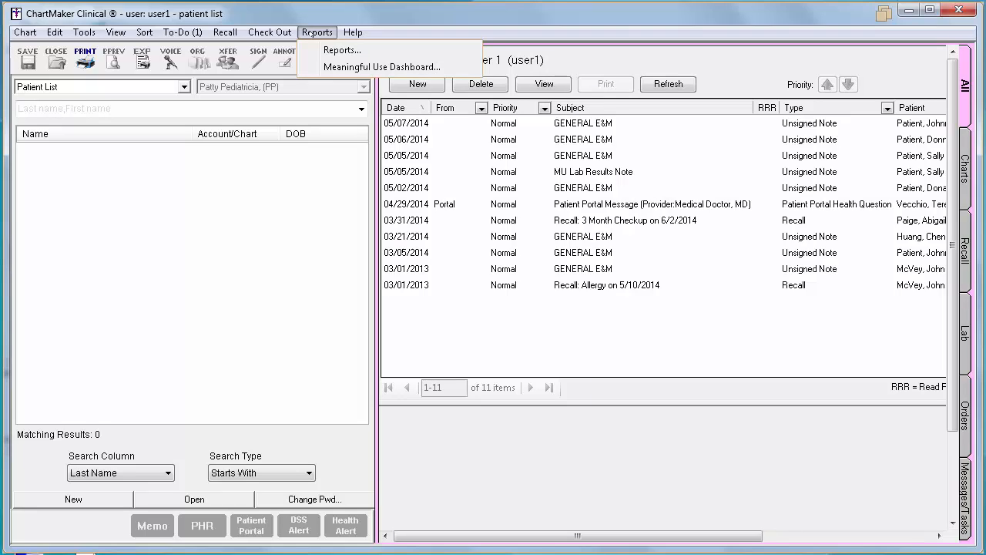
pyautogui.click(453, 68)
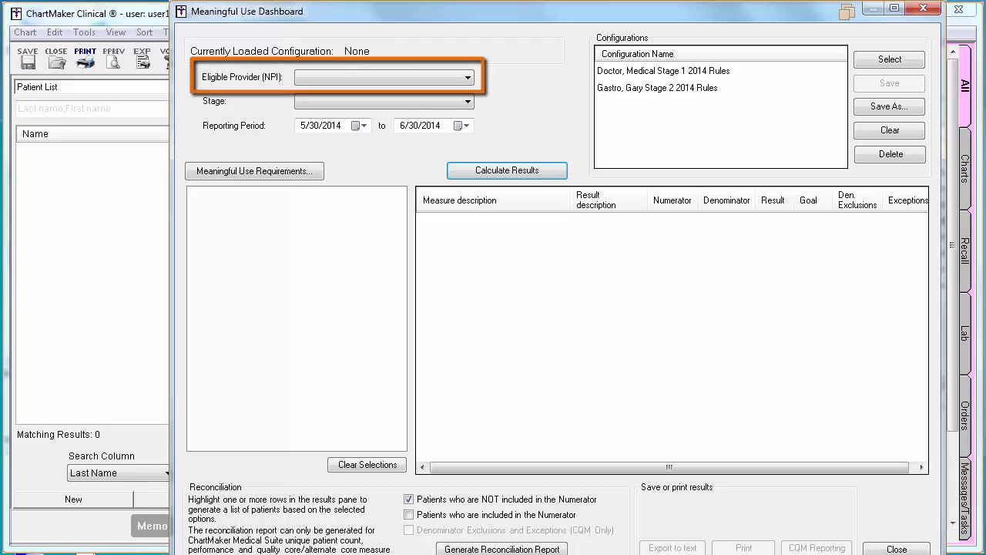
pyautogui.click(467, 77)
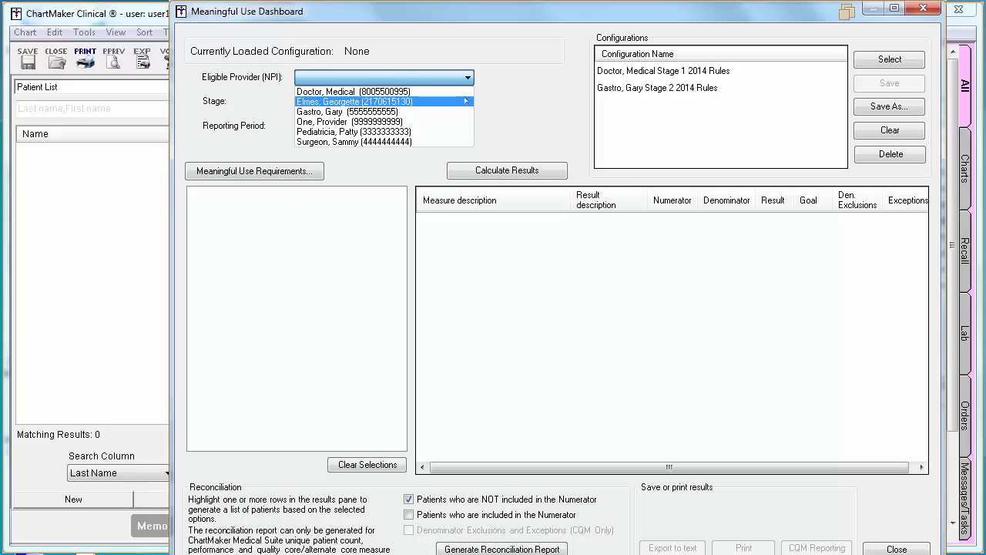
pyautogui.click(465, 86)
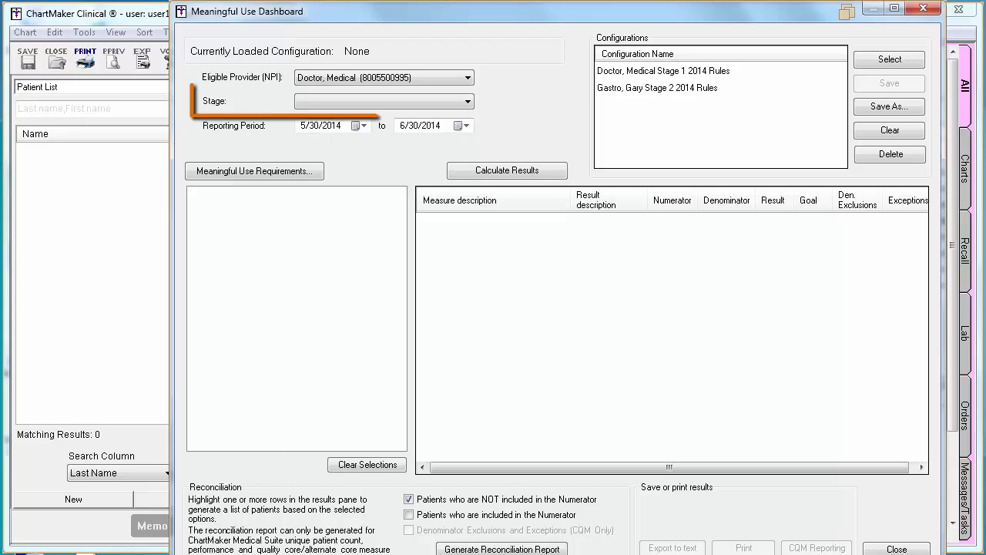
# - Set the dashboard's stage to Stage 2 2014 and the reporting period's start date to 4/1/2014
pyautogui.click(468, 102)
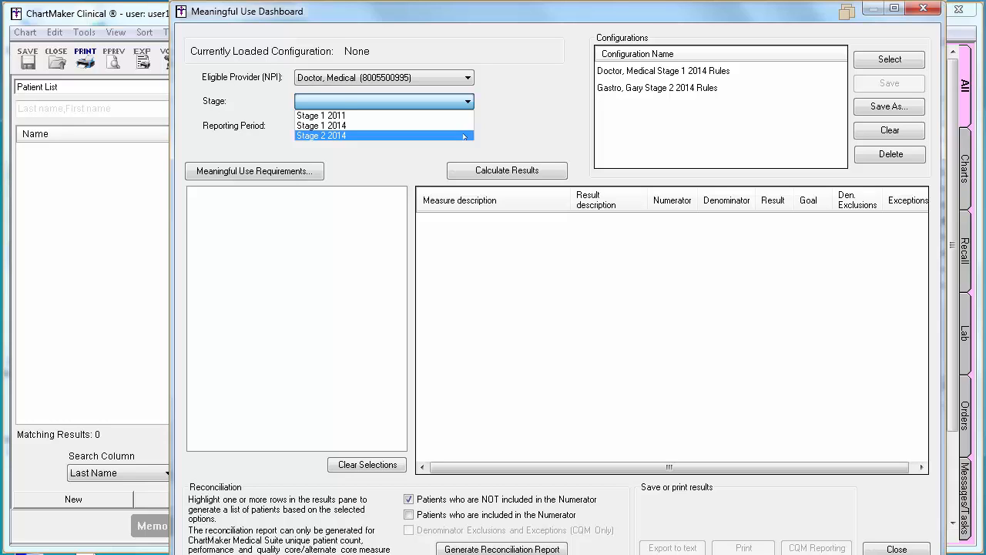
pyautogui.click(465, 136)
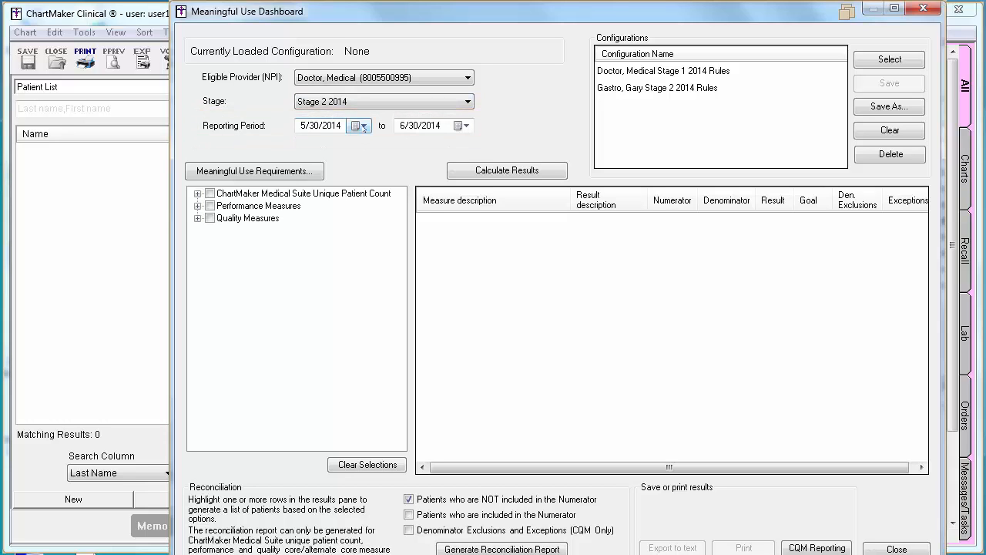
pyautogui.click(359, 124)
pyautogui.click(302, 146)
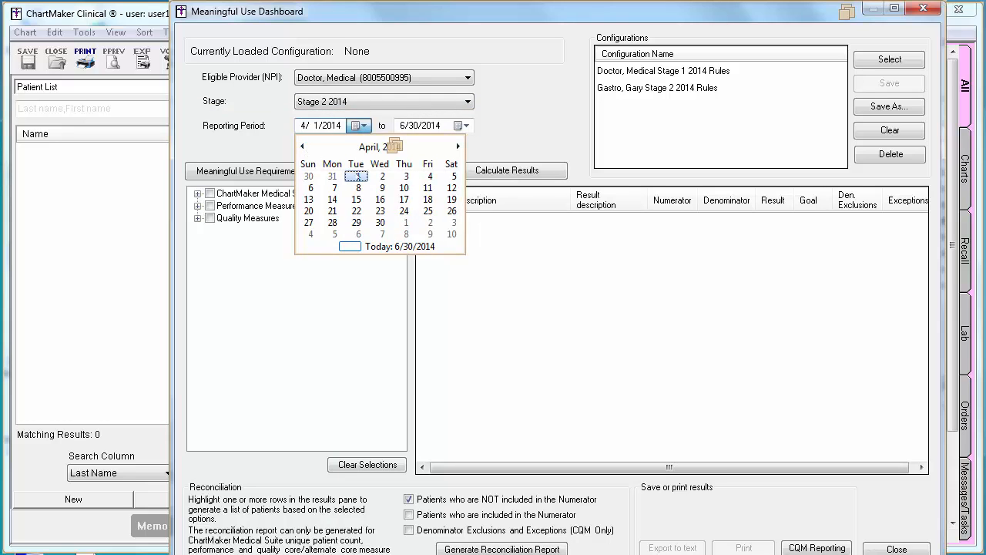
pyautogui.click(357, 177)
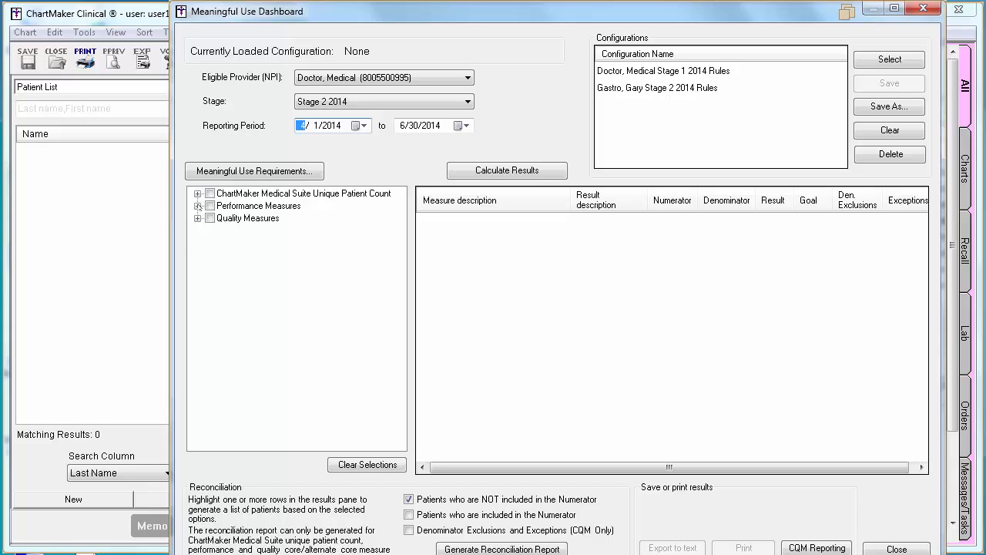
# - Select all 17 core objectives under Performance Measures and expand the core list
pyautogui.click(197, 205)
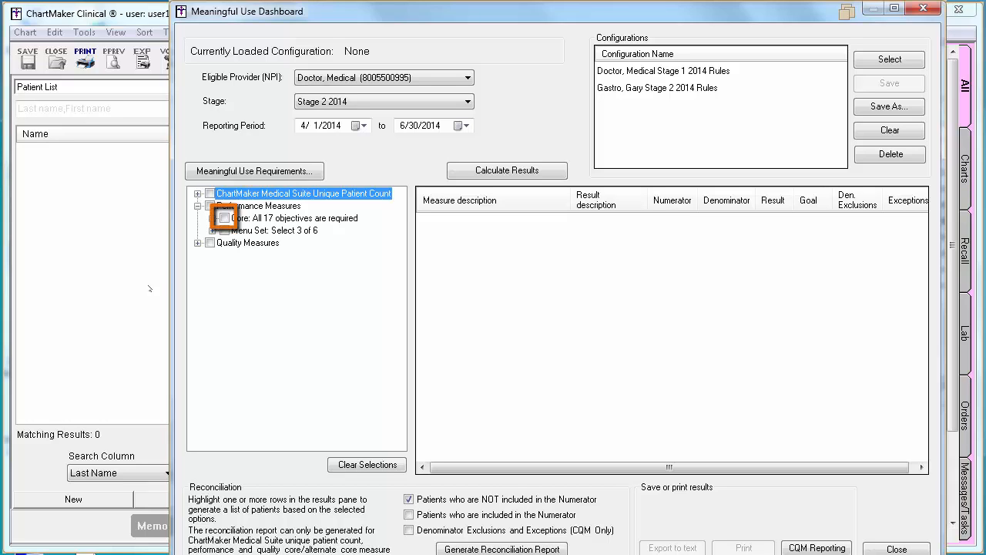
pyautogui.click(223, 218)
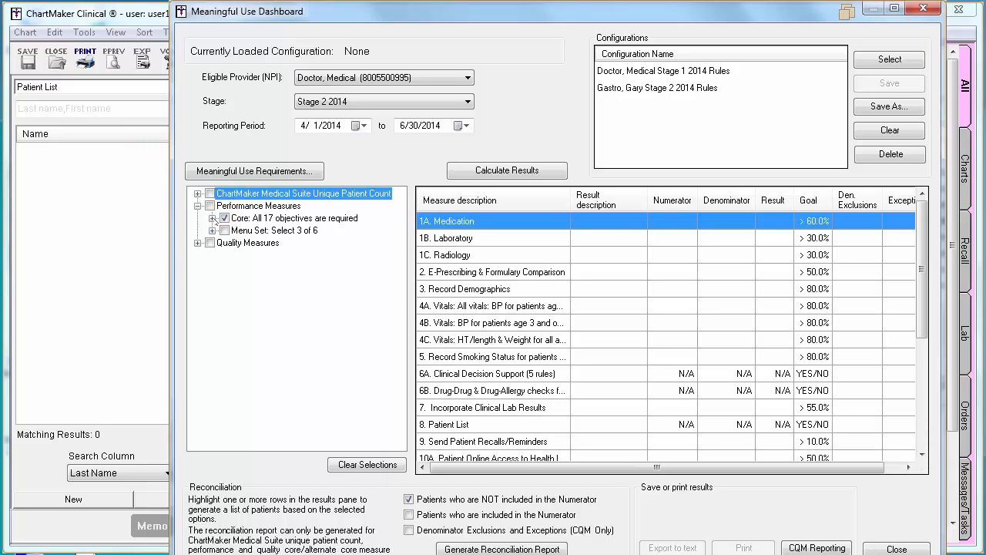
pyautogui.click(213, 218)
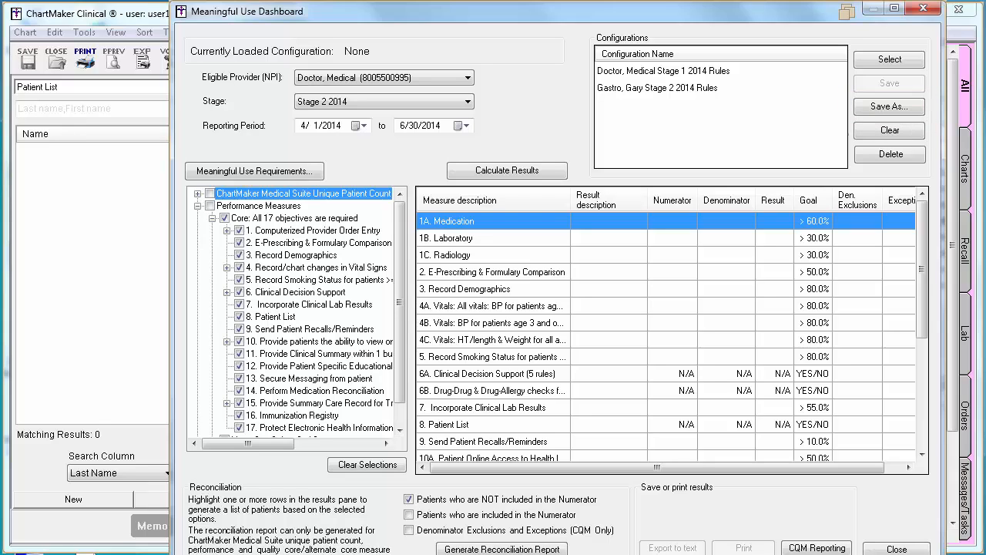
# - Save the dashboard settings as a new configuration named "Medical Doctor Stage 2"
pyautogui.click(908, 108)
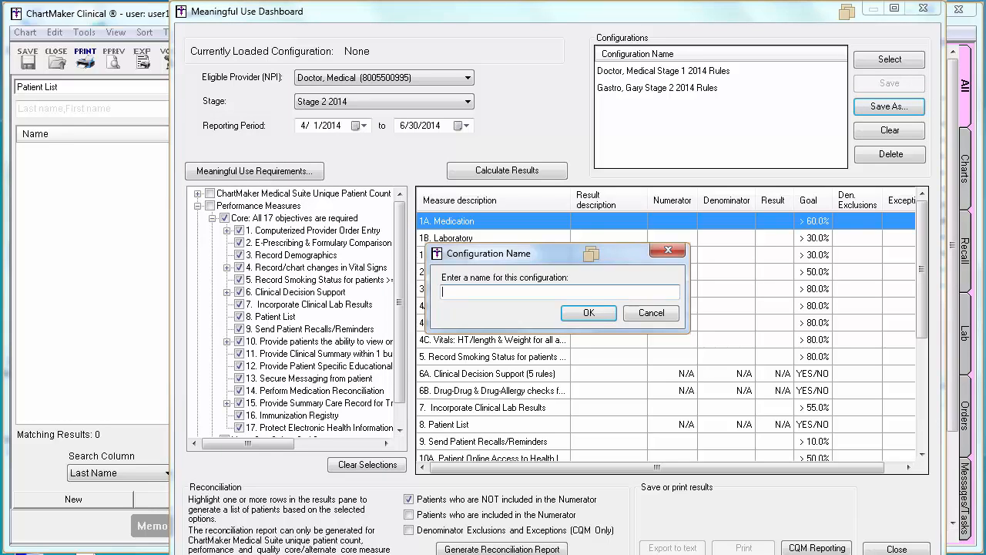
pyautogui.write('Medical Doctor Stage 2')
pyautogui.press('Return')
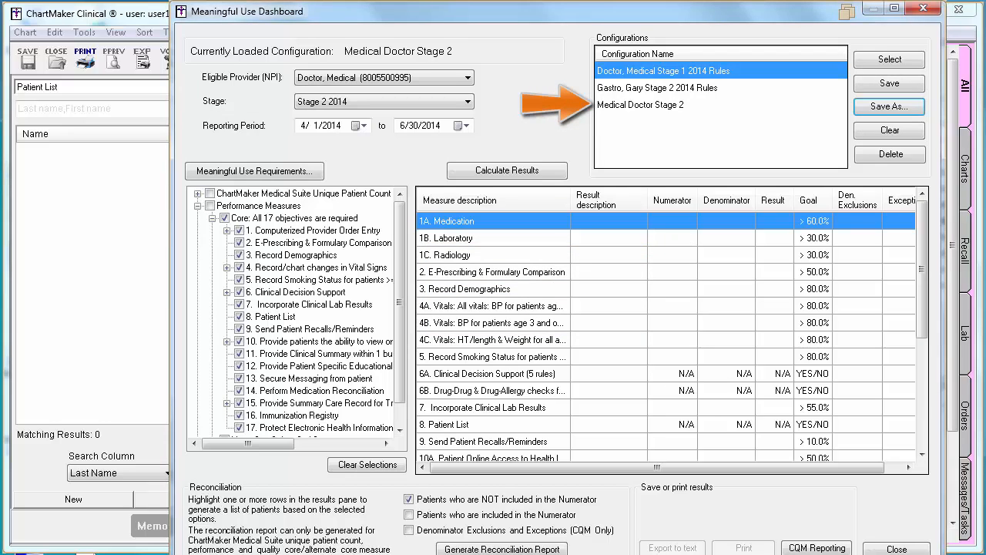
# - Choose the "Medical Doctor Stage 2" configuration and calculate its measure results, acknowledging the attestation notice
pyautogui.click(614, 106)
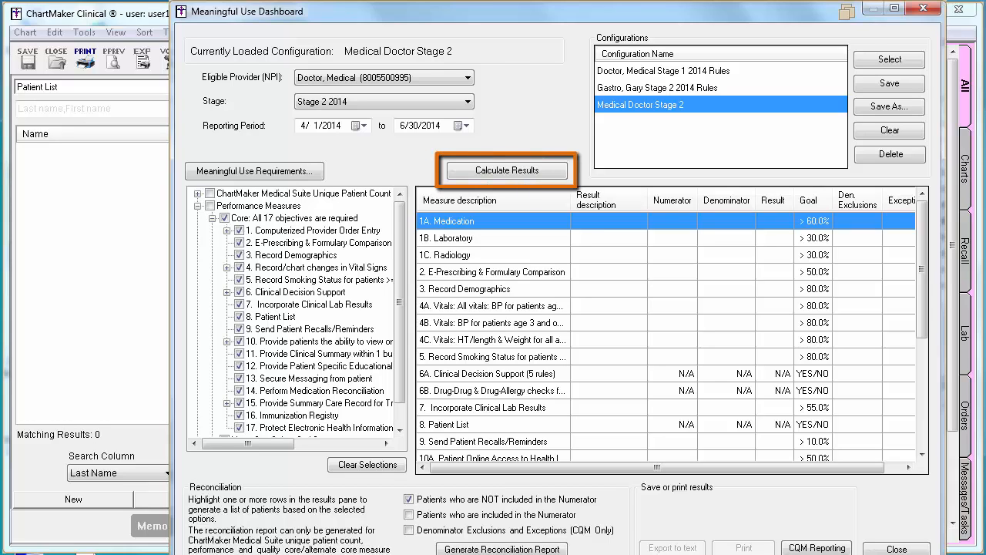
pyautogui.click(532, 171)
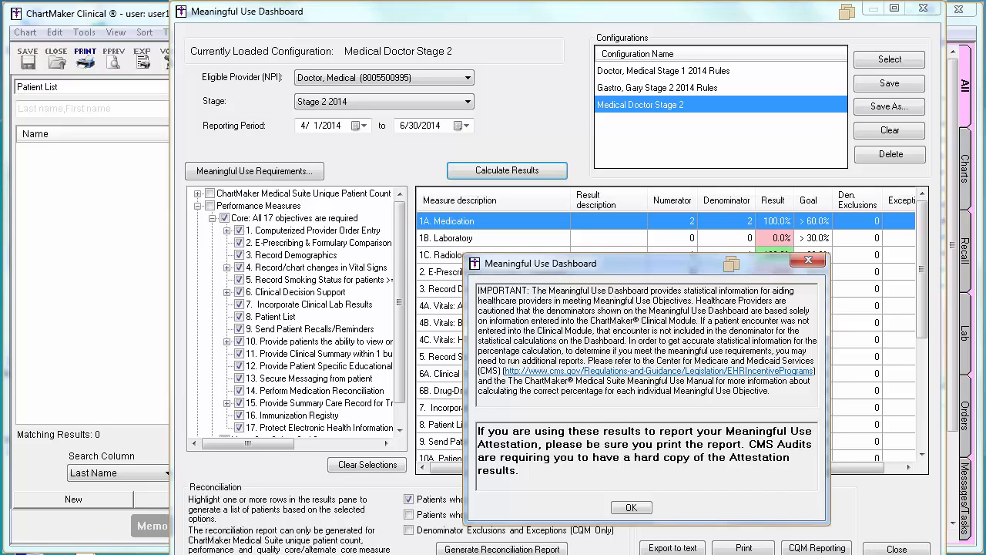
pyautogui.click(631, 507)
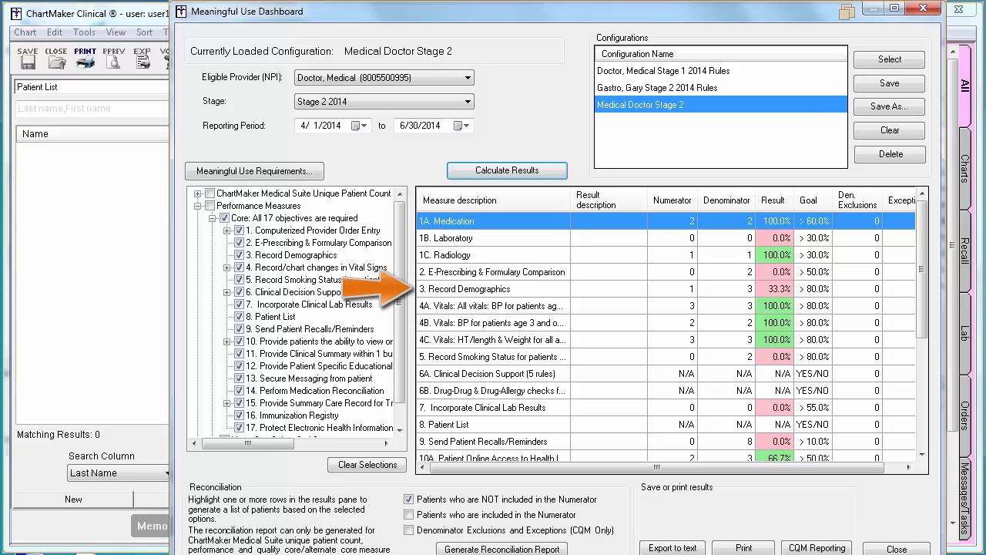
# - Generate a reconciliation report for the Record Demographics measure covering patients both included and not included in the numerator, and close it
pyautogui.click(578, 290)
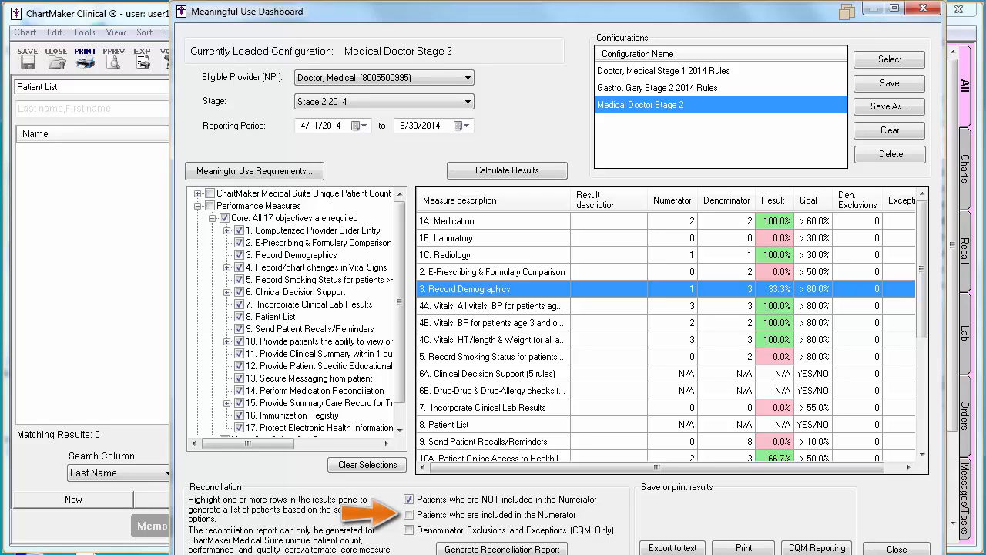
pyautogui.click(410, 514)
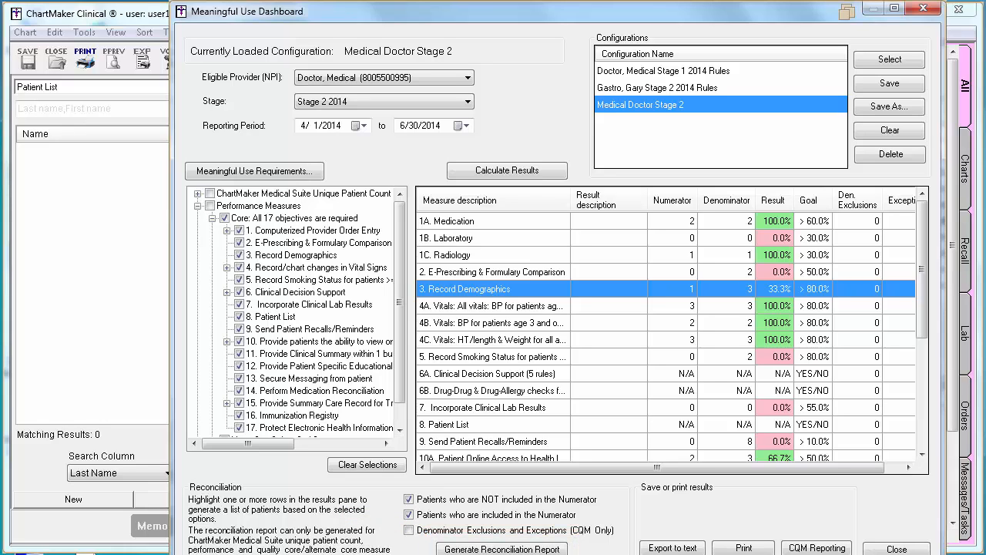
pyautogui.click(531, 549)
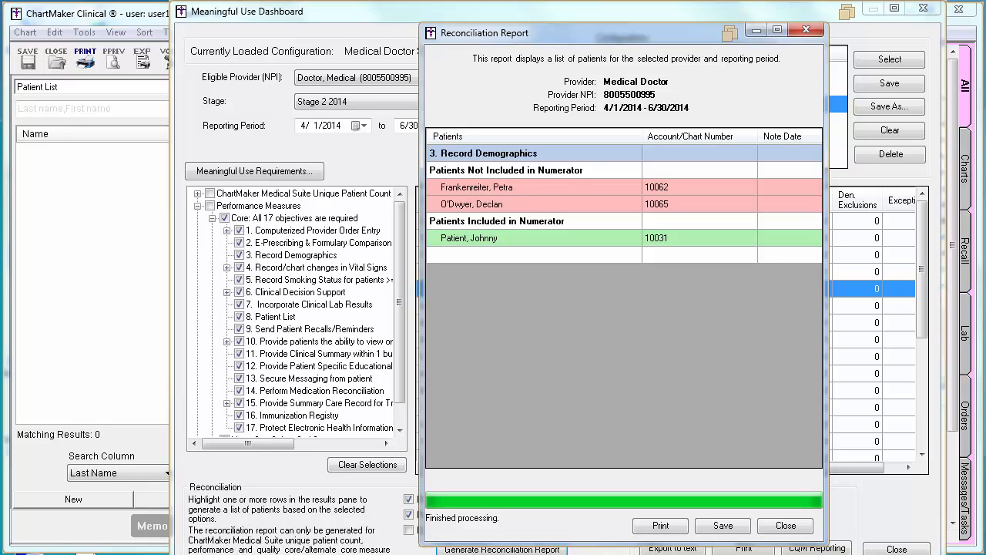
pyautogui.click(786, 525)
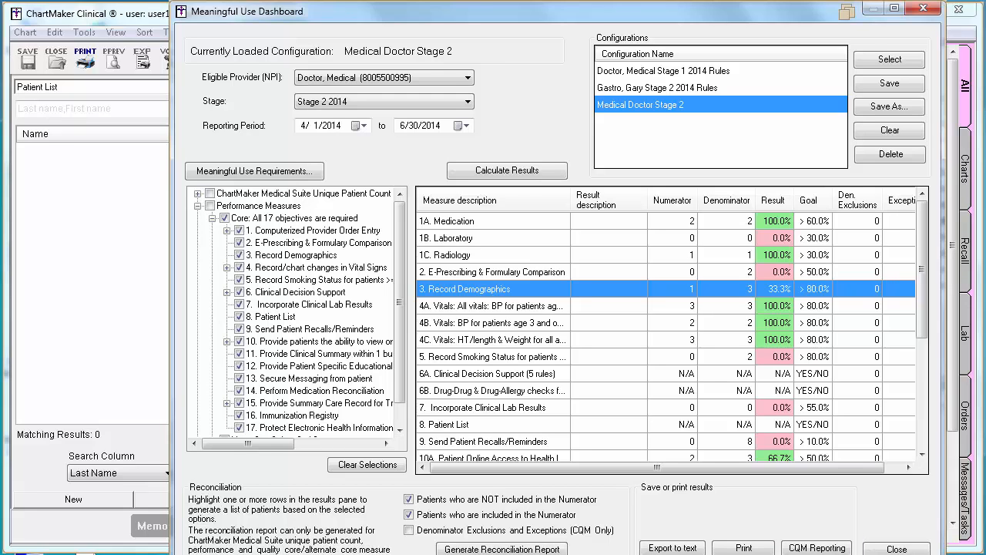
# - Deselect all core objectives under Performance Measures, collapse the core list and expand the Quality Measures
pyautogui.click(224, 219)
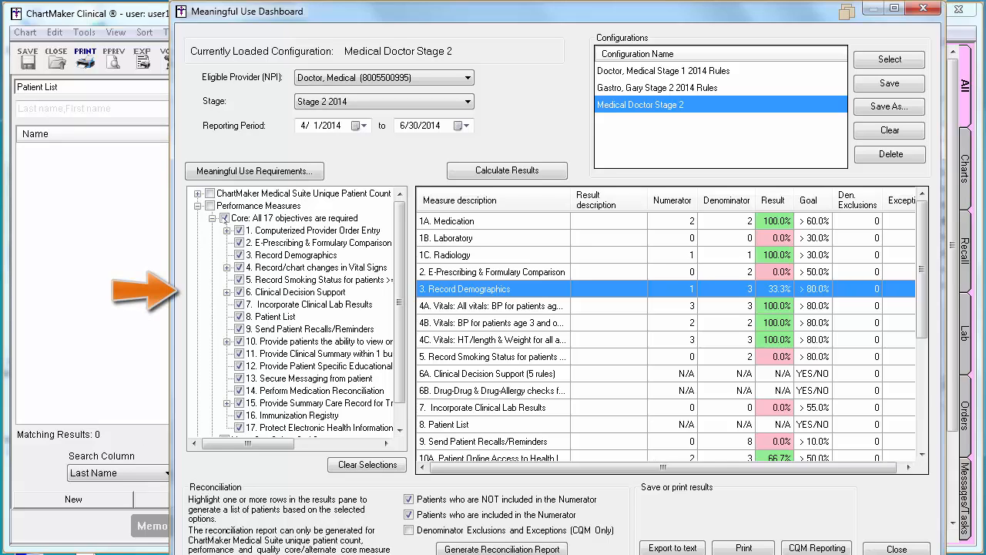
pyautogui.click(212, 219)
pyautogui.click(198, 242)
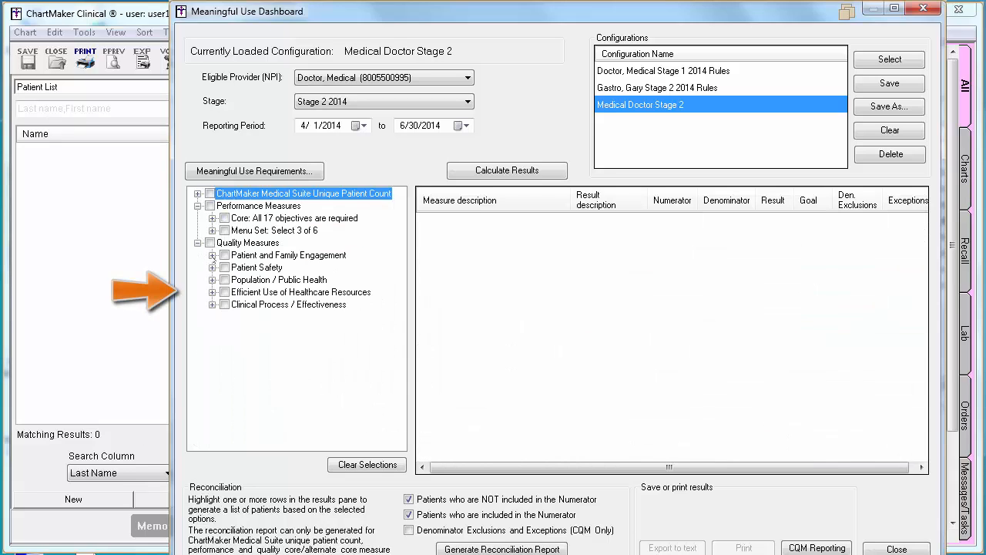
# - Select the Patient and Family Engagement quality measure for functional status assessment and calculate its results
pyautogui.click(212, 255)
pyautogui.click(224, 255)
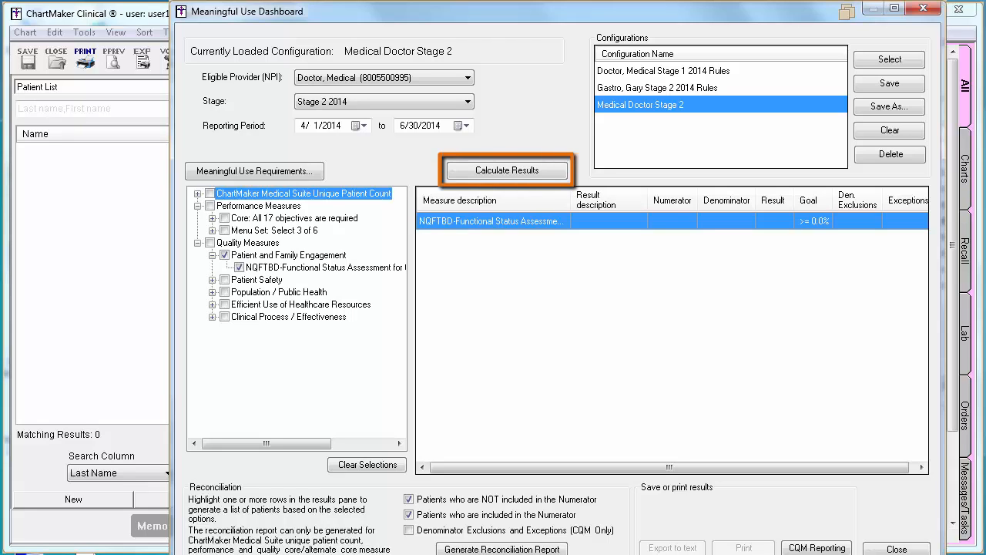
pyautogui.click(521, 171)
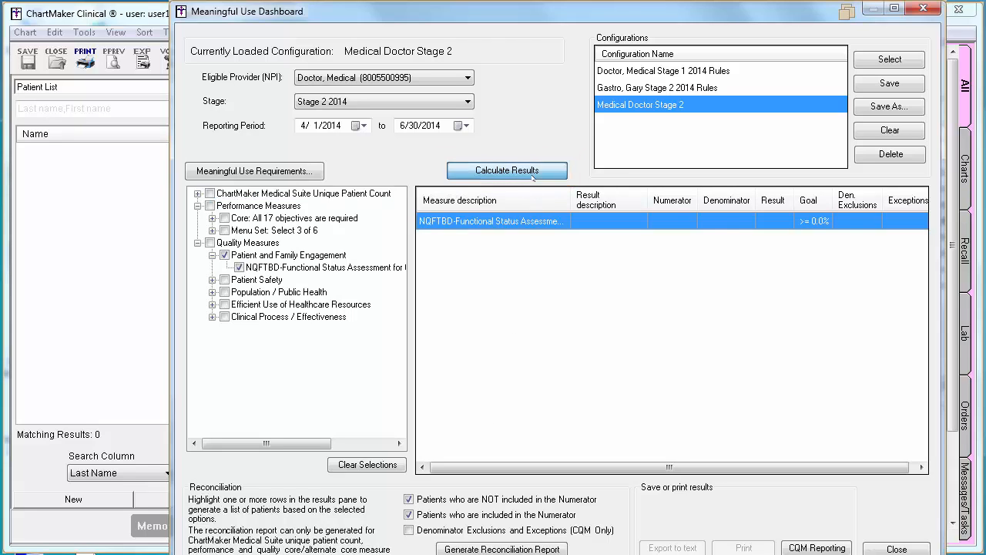
pyautogui.click(632, 506)
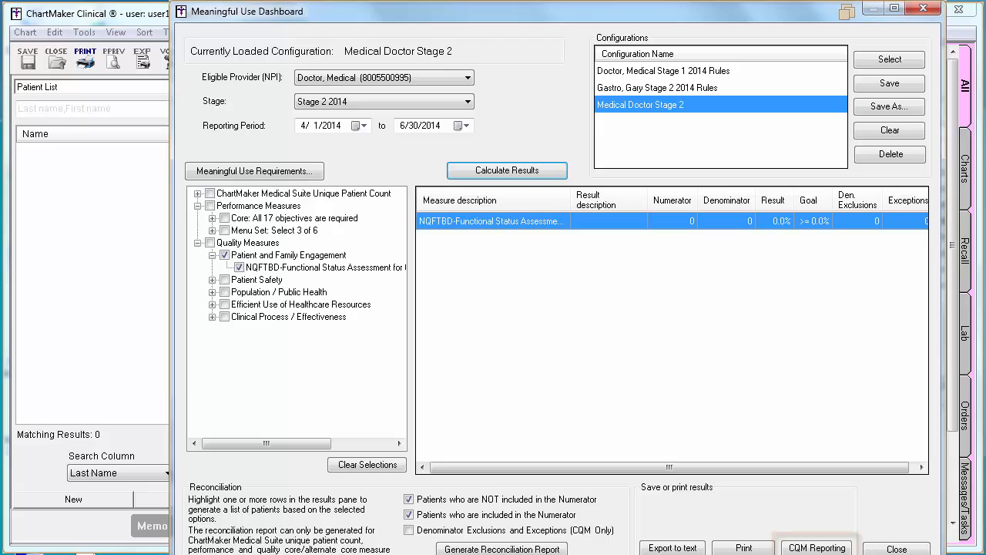
# - Export the clinical quality measure totals as a Category 3 QRDA report, saved as an XML file on the Desktop
pyautogui.click(819, 550)
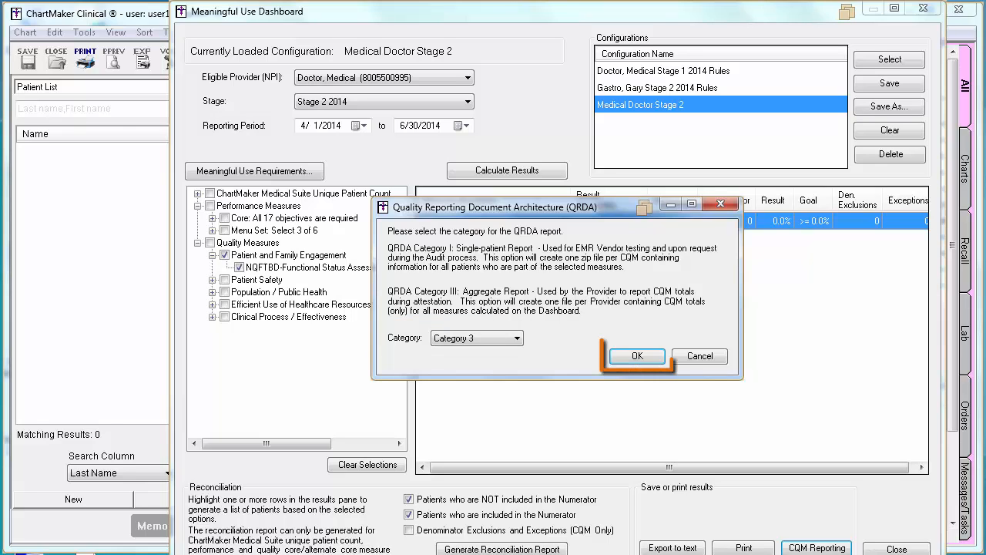
pyautogui.click(637, 356)
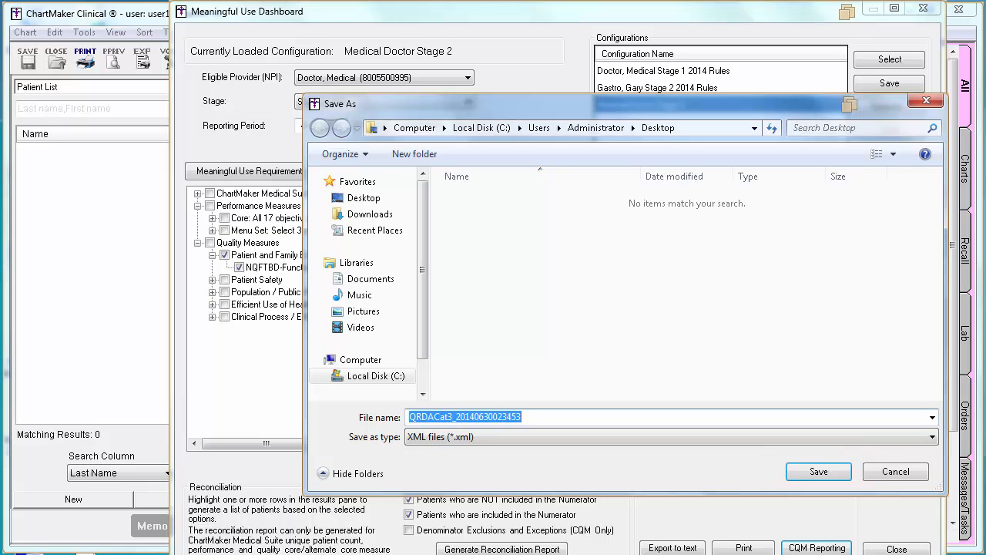
pyautogui.click(839, 480)
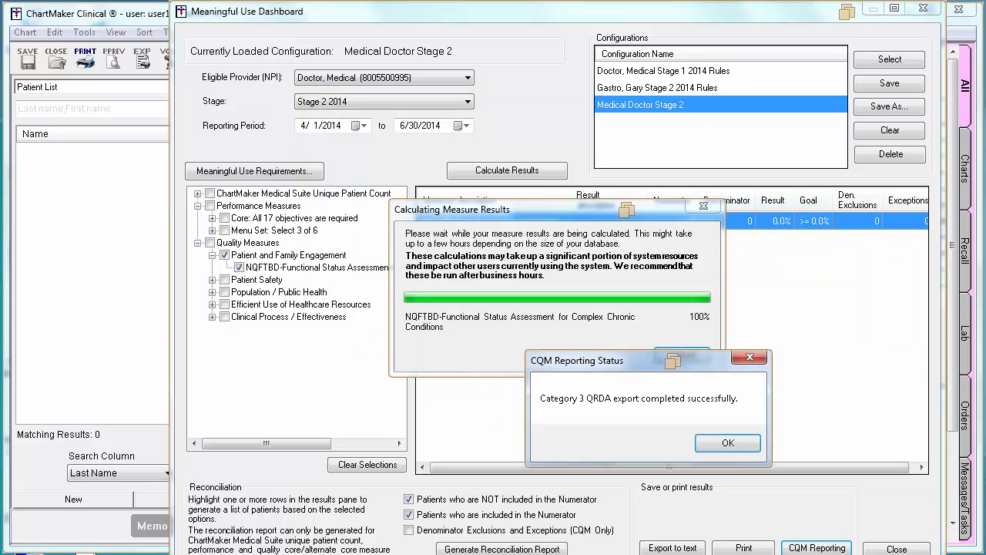
pyautogui.click(729, 443)
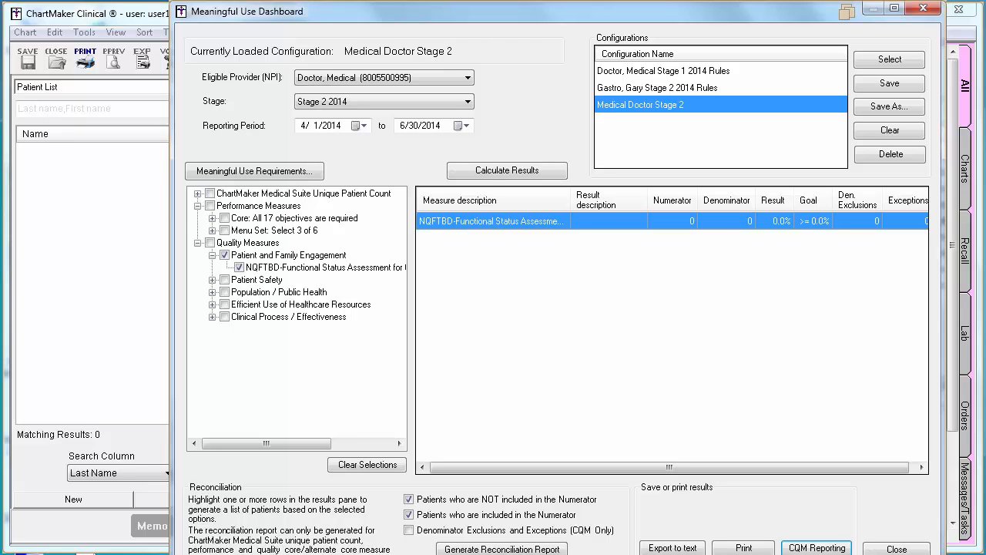
# - Reselect all 17 core objectives alongside the Patient and Family Engagement measure
pyautogui.click(224, 218)
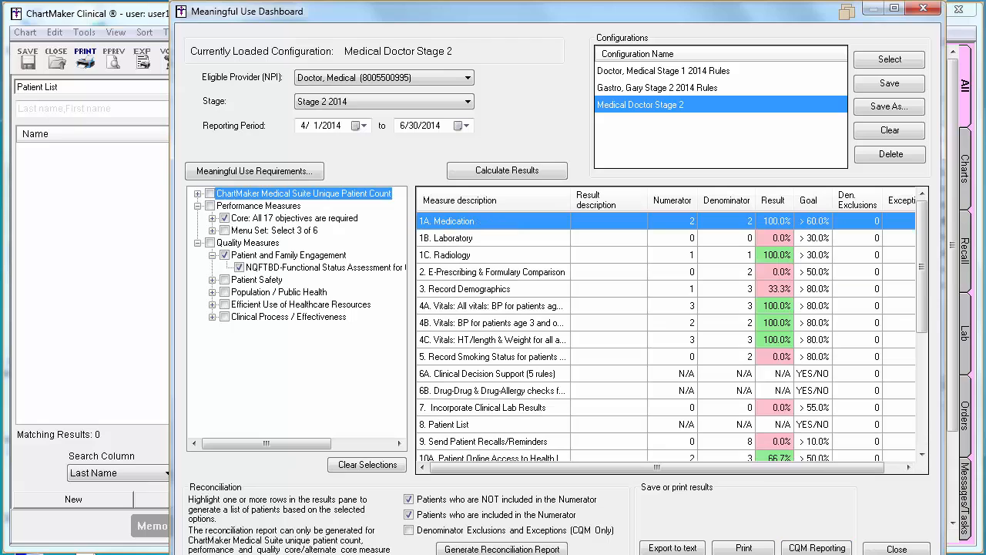